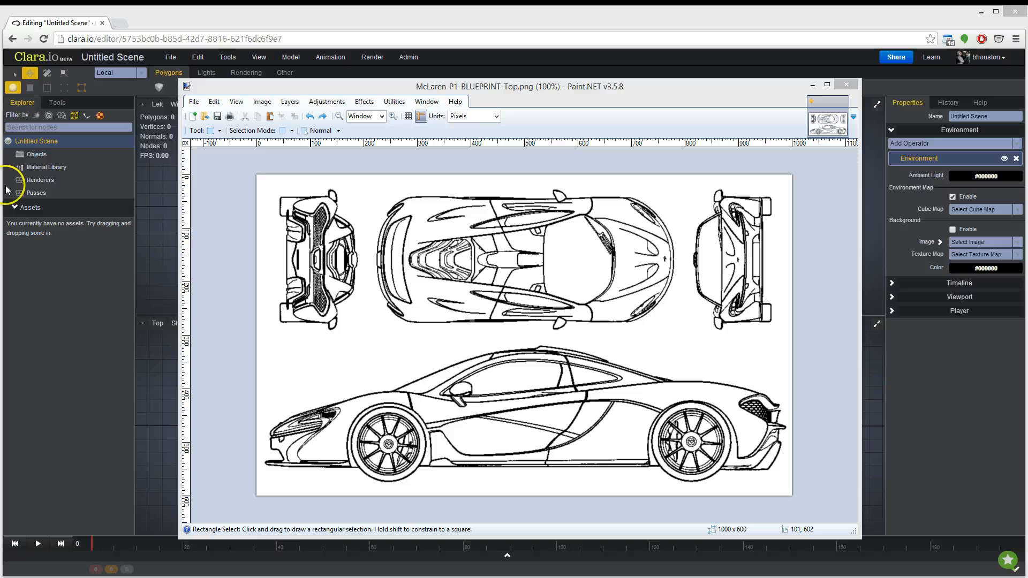
# Step: Open the separate top, side, back and front McLaren P1 blueprint images in Paint.NET and compare them with the combined sheet
pyautogui.moveTo(6, 189); pyautogui.dragTo(364, 352)
pyautogui.click(479, 291)
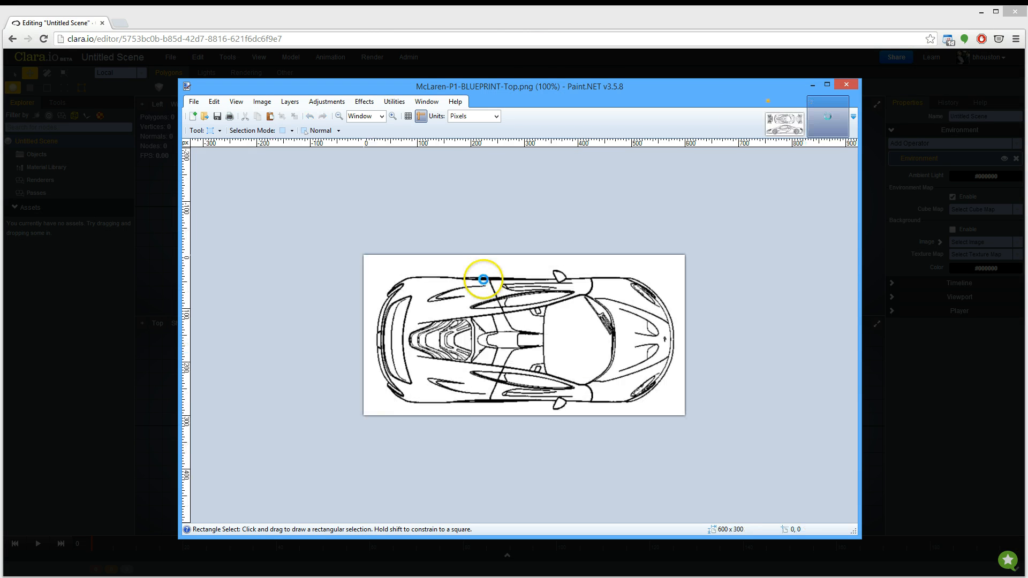
pyautogui.click(701, 126)
pyautogui.click(748, 130)
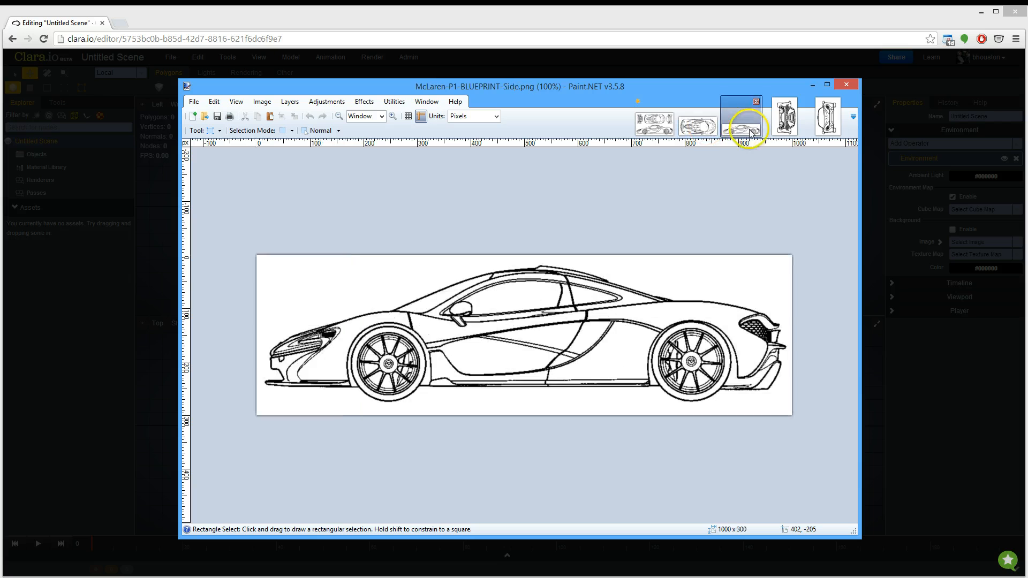
pyautogui.click(786, 119)
pyautogui.click(828, 120)
pyautogui.click(784, 119)
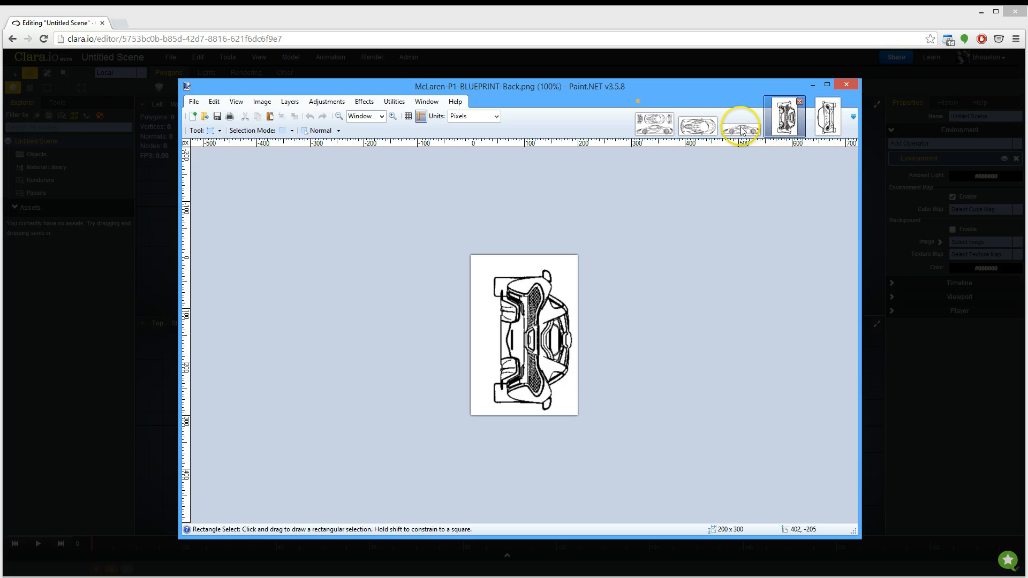
pyautogui.click(742, 131)
pyautogui.click(693, 129)
pyautogui.click(654, 126)
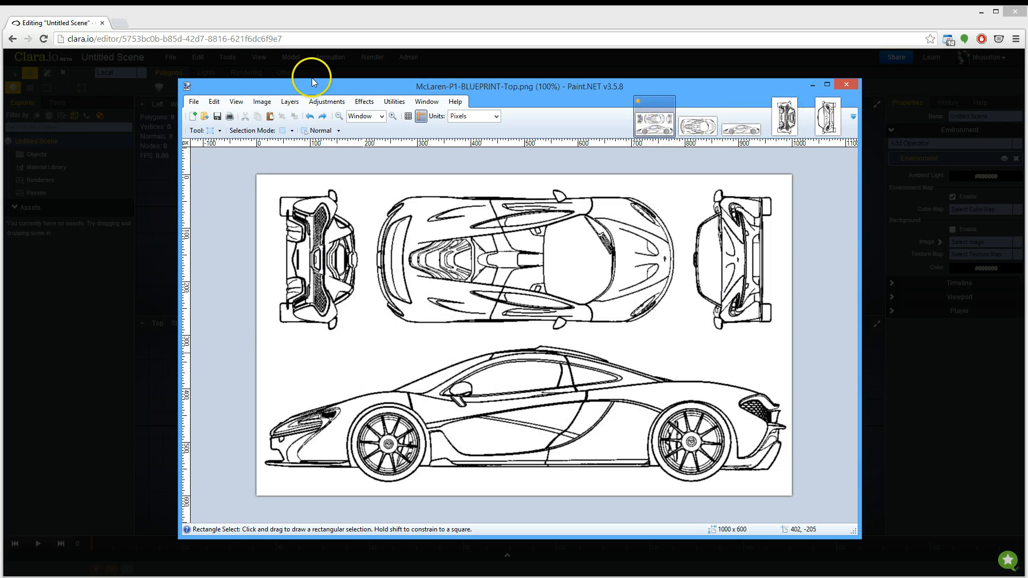
# Step: Switch to Clara.io and import the front, back, top and side McLaren-P1-BLUEPRINT PNG files into the scene's assets
pyautogui.click(428, 7)
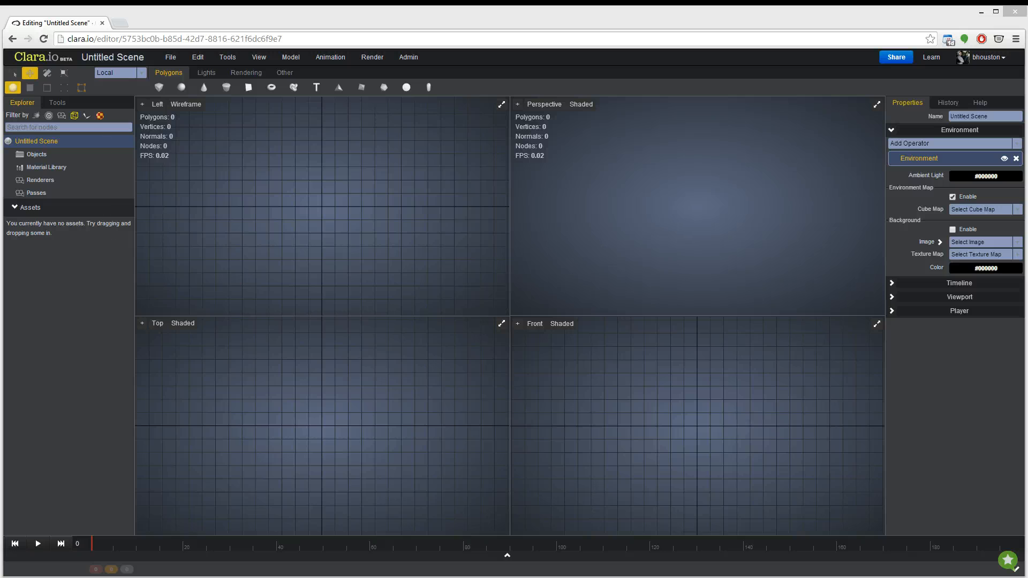
pyautogui.moveTo(102, 249); pyautogui.dragTo(437, 385)
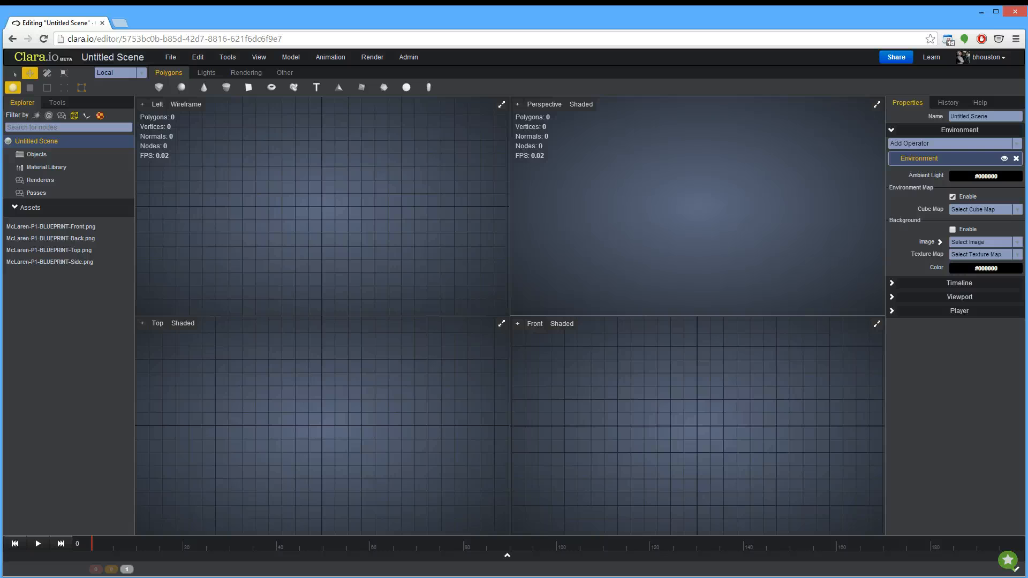
# Step: Check the top blueprint's pixel size in Paint.NET and create a material from McLaren-P1-BLUEPRINT-Top.png in Clara.io
pyautogui.hotkey('alt', 'Tab')
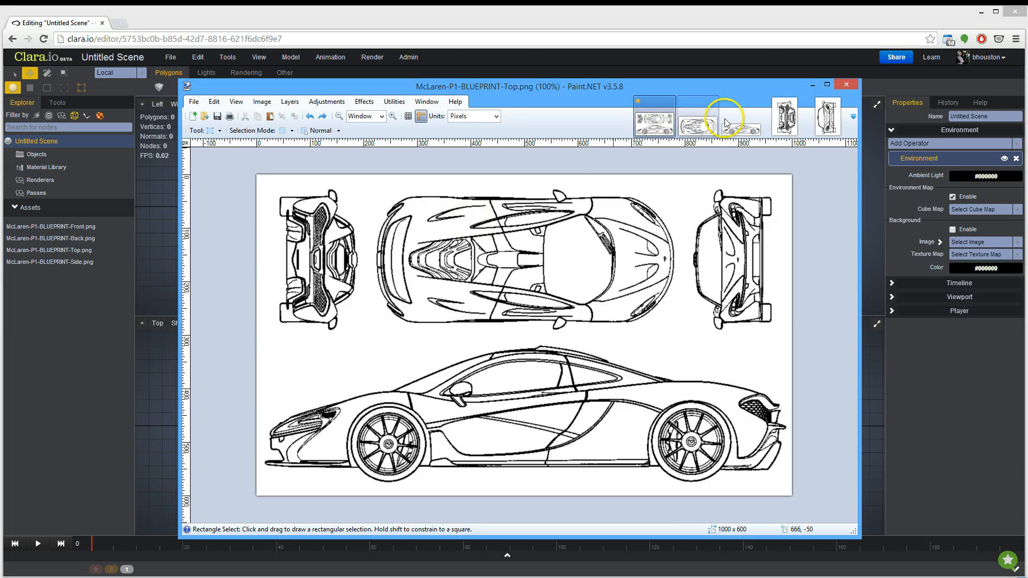
pyautogui.click(691, 126)
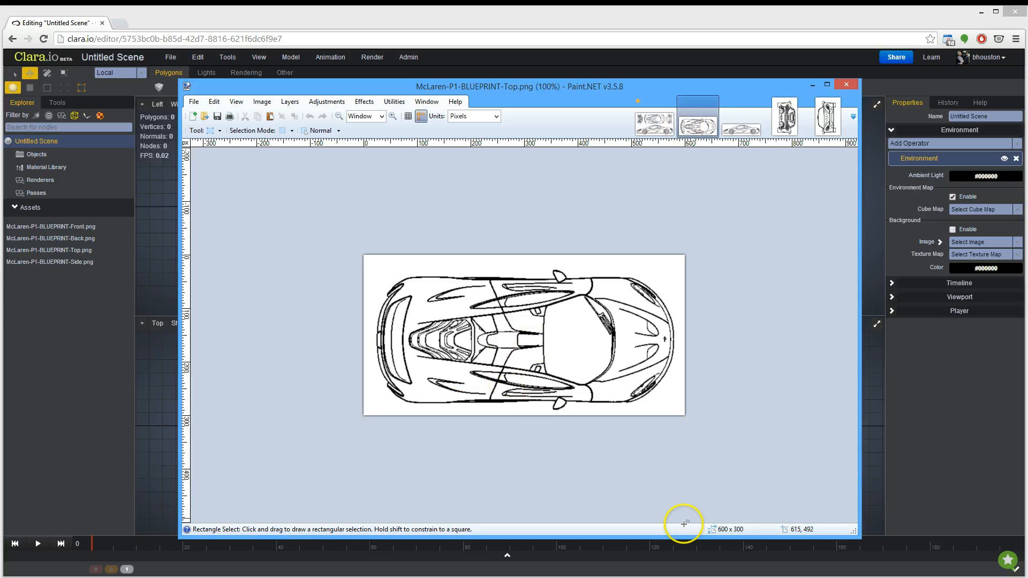
pyautogui.click(76, 251)
pyautogui.rightClick(76, 251)
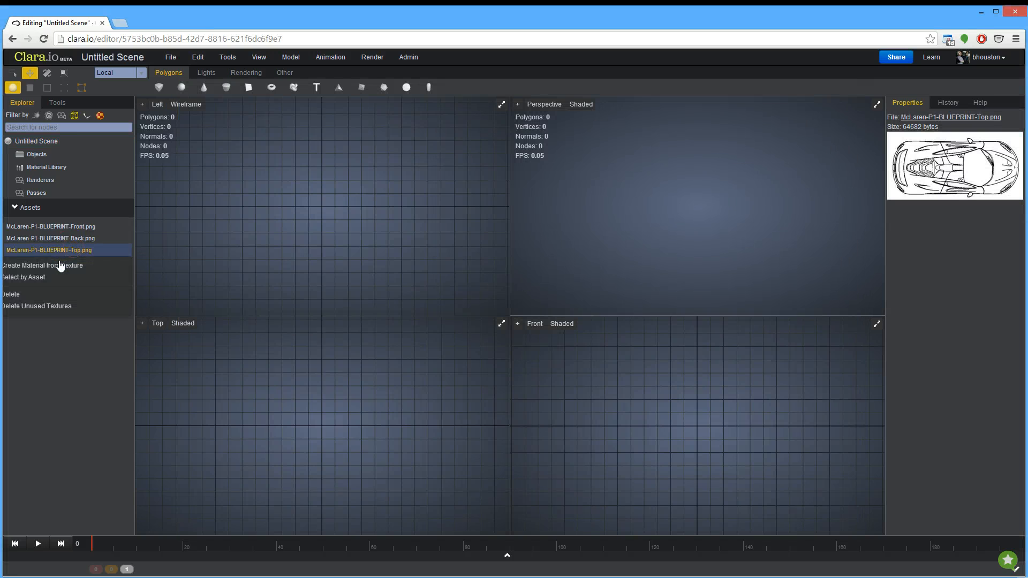
pyautogui.click(59, 264)
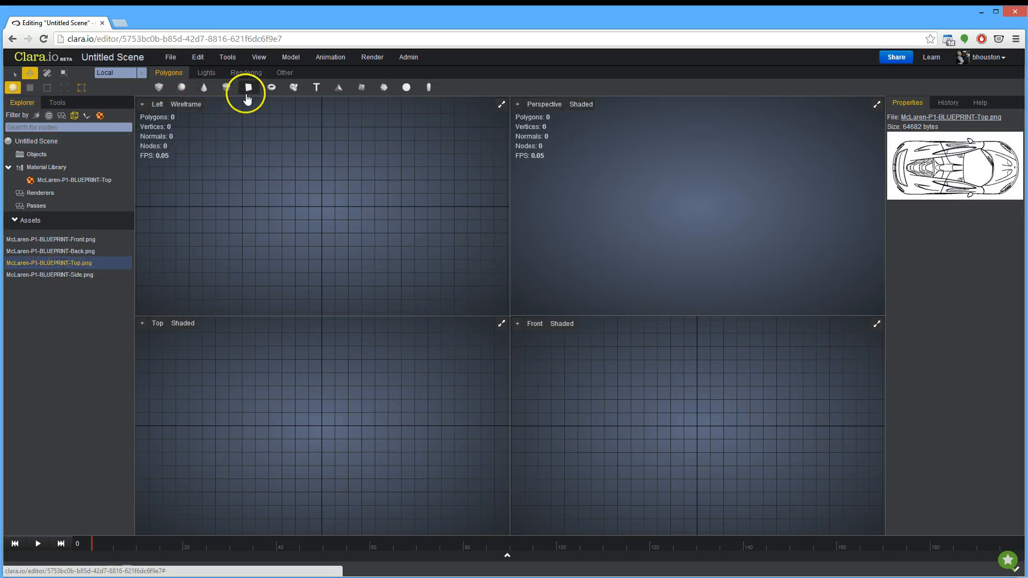
# Step: Add a polygon plane to the scene and set its width to 6 and height to 3
pyautogui.click(247, 94)
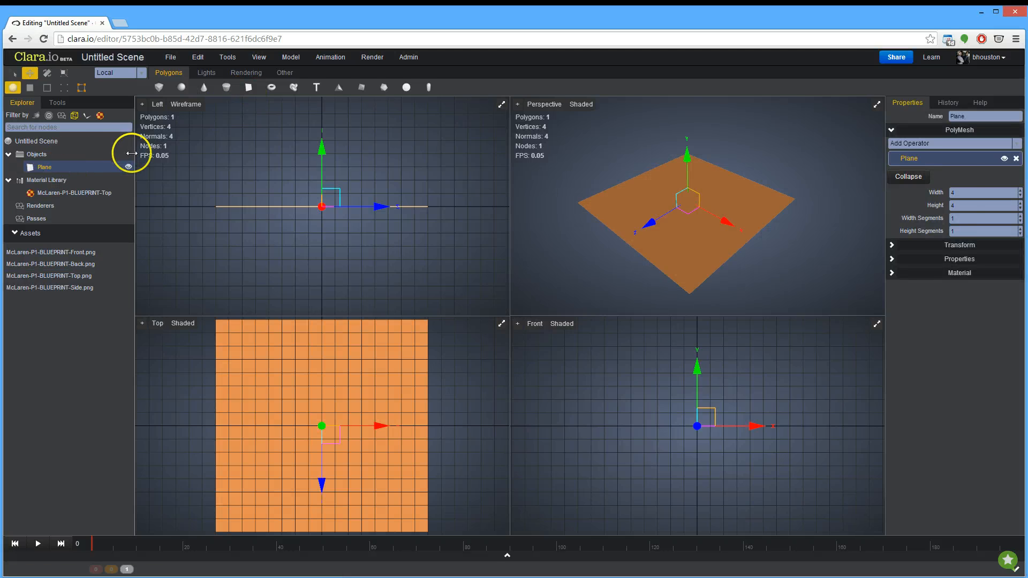
pyautogui.click(940, 192)
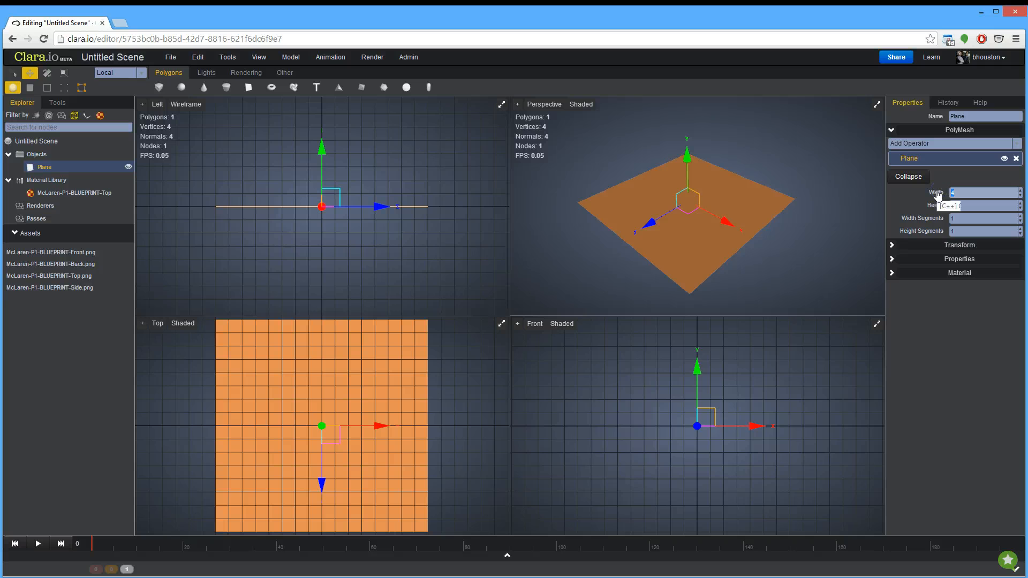
pyautogui.press('Return')
pyautogui.click(937, 194)
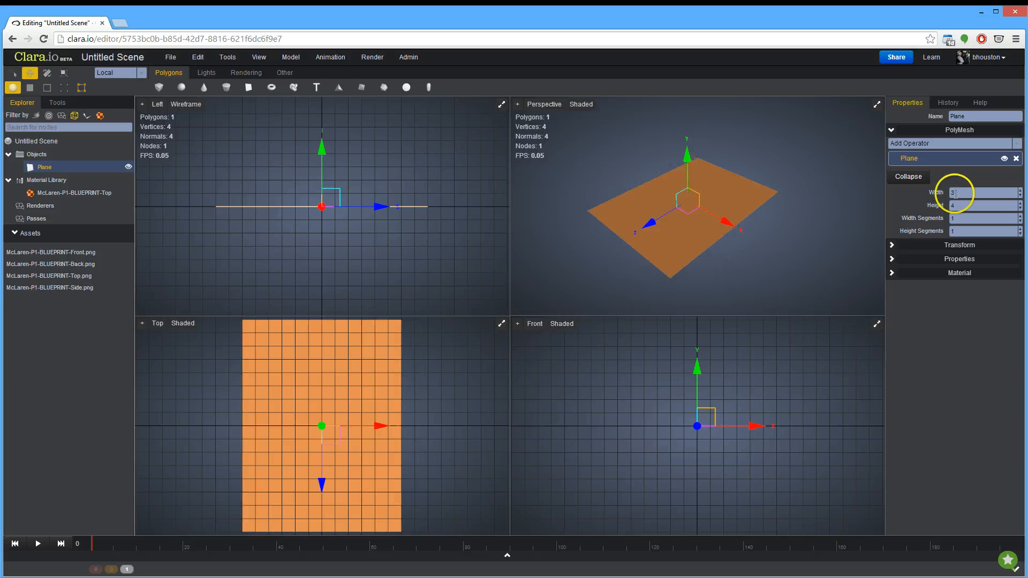
pyautogui.write('6')
pyautogui.press('Return')
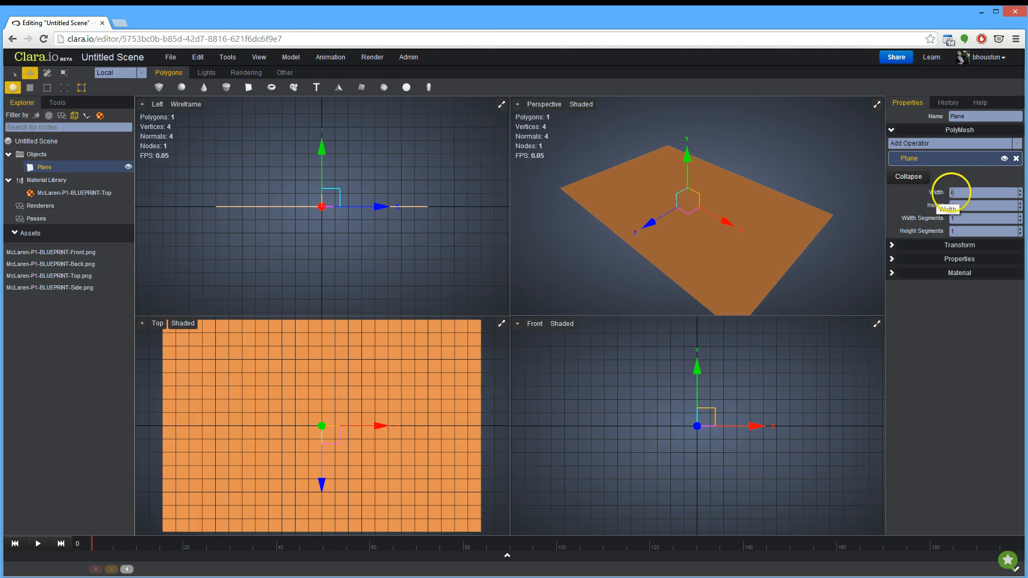
pyautogui.click(963, 205)
pyautogui.write('3')
pyautogui.press('Return')
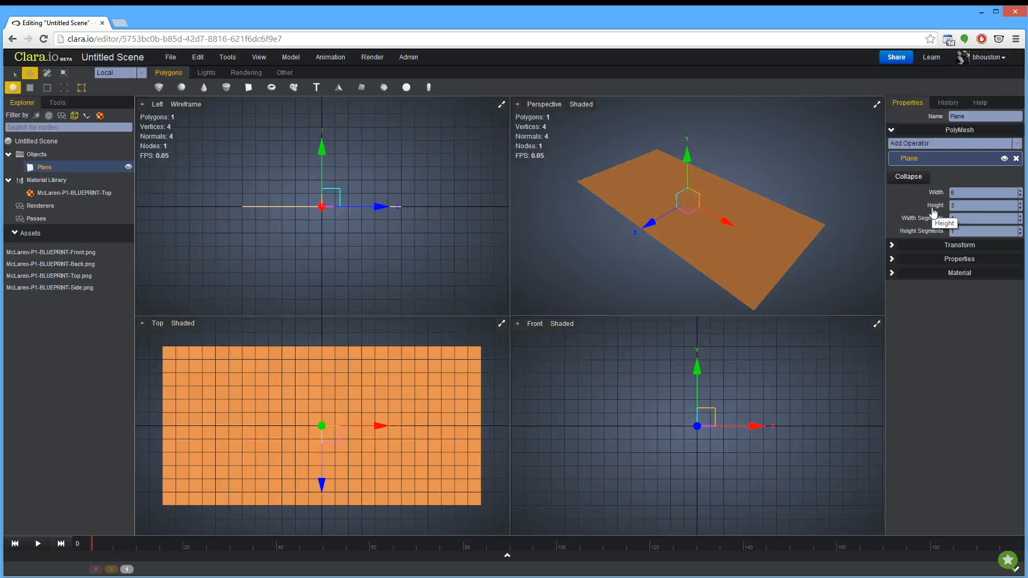
# Step: Assign the McLaren-P1-BLUEPRINT-Top material to the 6 by 3 plane
pyautogui.click(967, 273)
pyautogui.click(1017, 233)
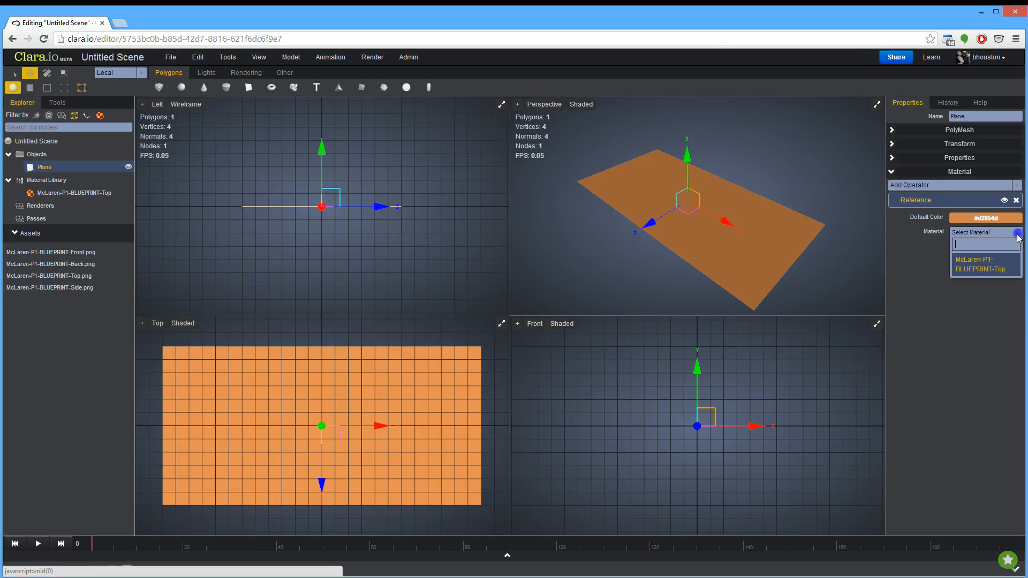
pyautogui.click(1001, 263)
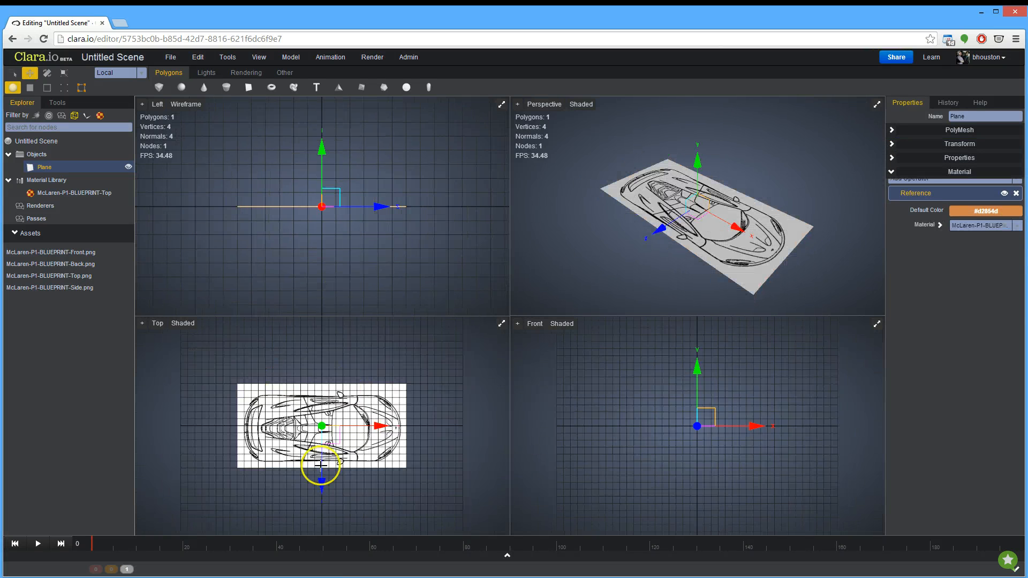
# Step: Add a second plane and rotate it roughly upright about its Z axis, across the top-view blueprint
pyautogui.click(248, 88)
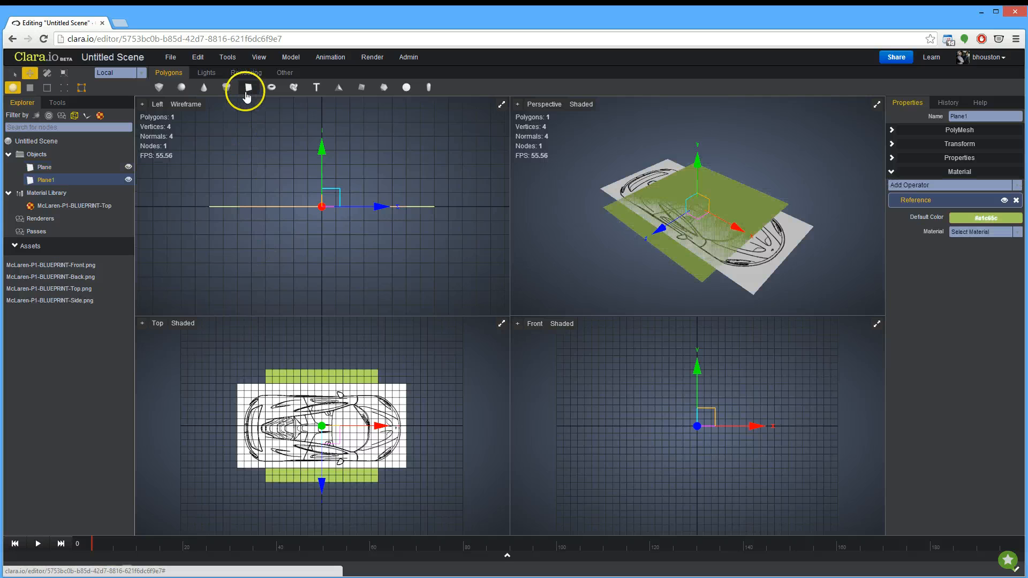
pyautogui.press('e')
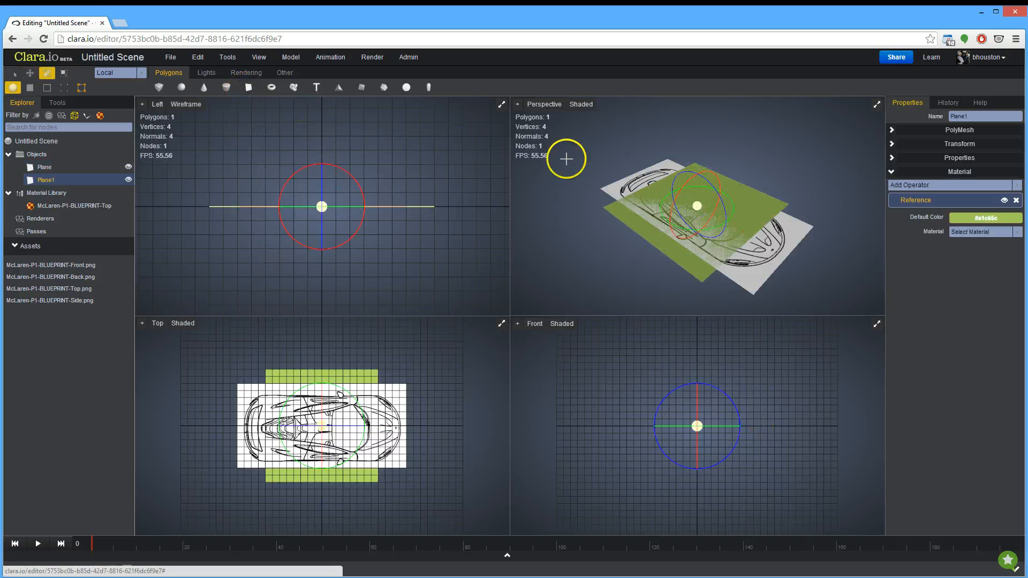
pyautogui.moveTo(714, 170); pyautogui.dragTo(748, 230)
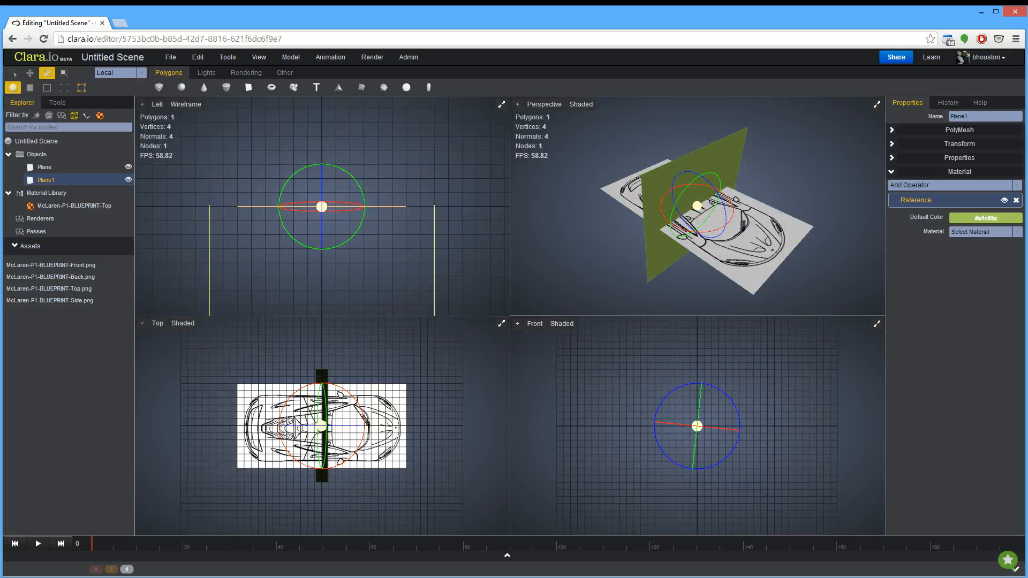
# Step: Check the back blueprint's pixel dimensions in Paint.NET and return to Clara.io
pyautogui.hotkey('alt', 'Tab')
pyautogui.click(783, 116)
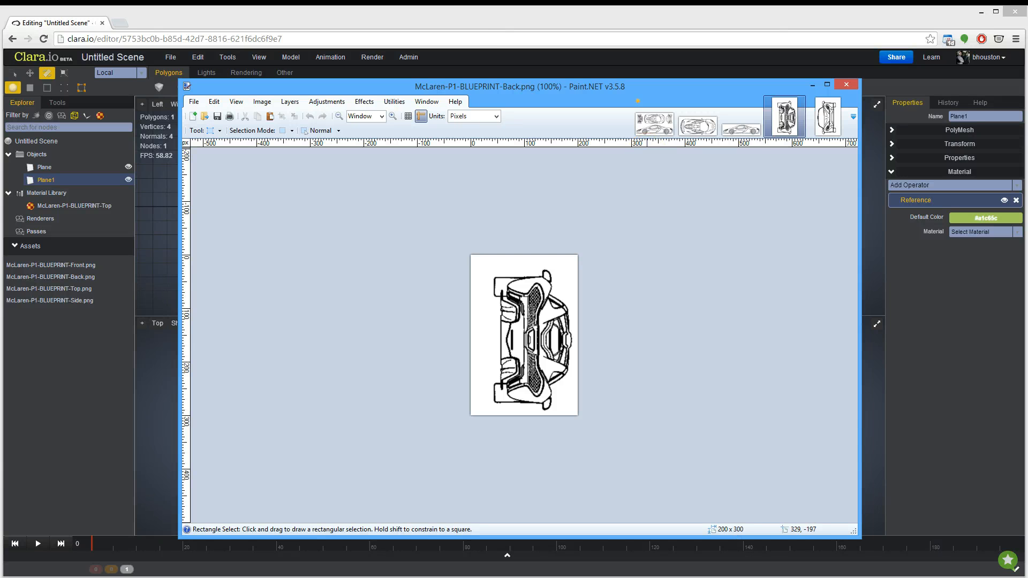
pyautogui.click(472, 18)
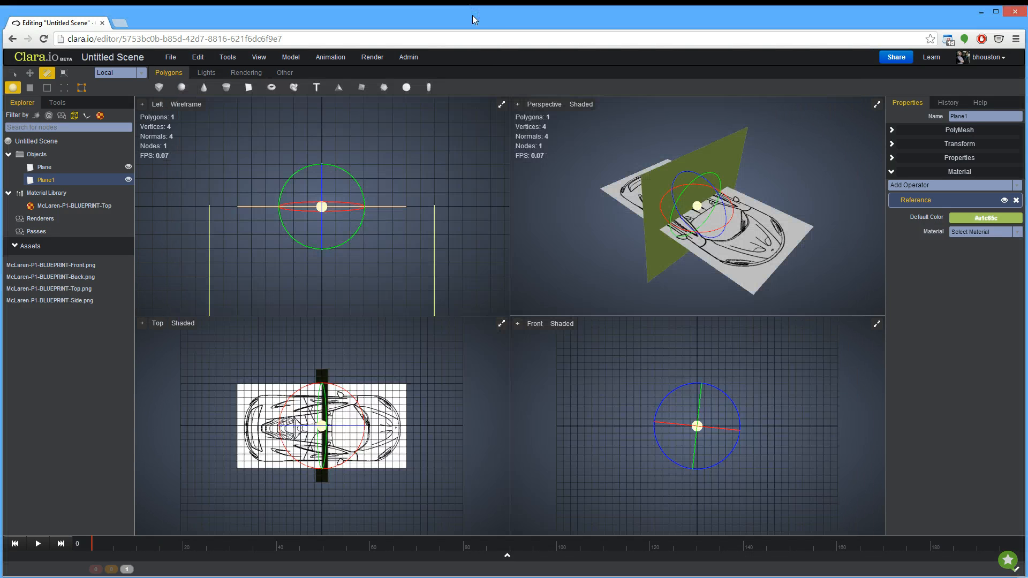
# Step: Set the upright second plane's width to 3 and height to 2
pyautogui.click(957, 134)
pyautogui.click(961, 191)
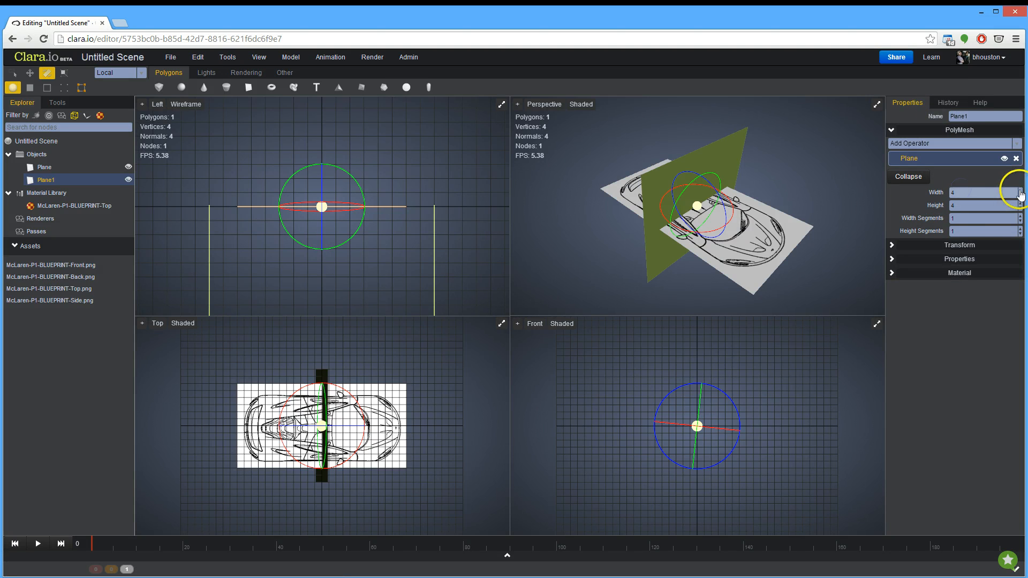
pyautogui.moveTo(1019, 194); pyautogui.dragTo(903, 195)
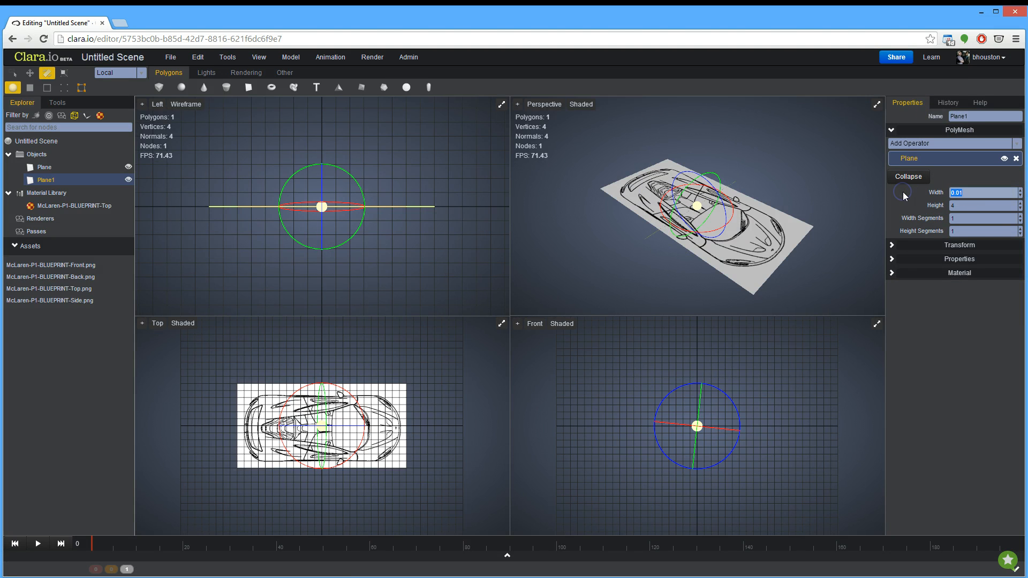
pyautogui.write('300')
pyautogui.press('Return')
pyautogui.click(931, 200)
pyautogui.click(964, 192)
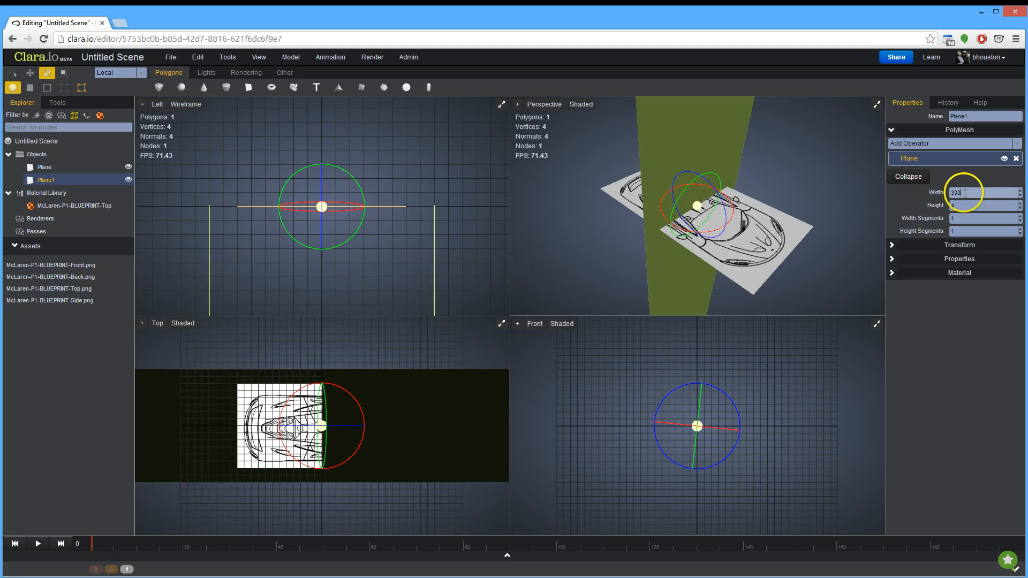
pyautogui.press('Return')
pyautogui.press('Return')
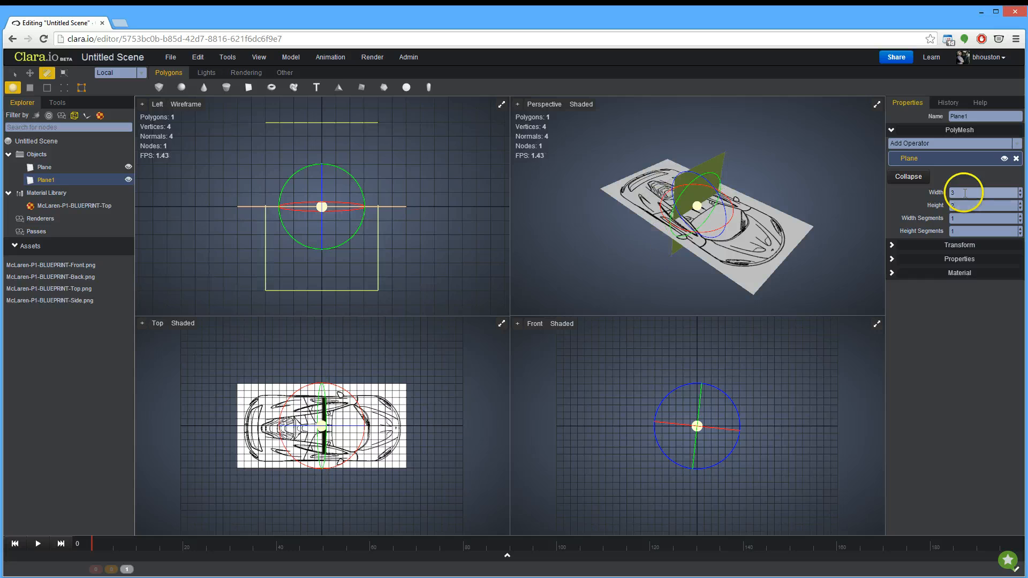
# Step: Create a material from McLaren-P1-BLUEPRINT-Back.png and assign it to the upright second plane
pyautogui.rightClick(84, 278)
pyautogui.click(98, 292)
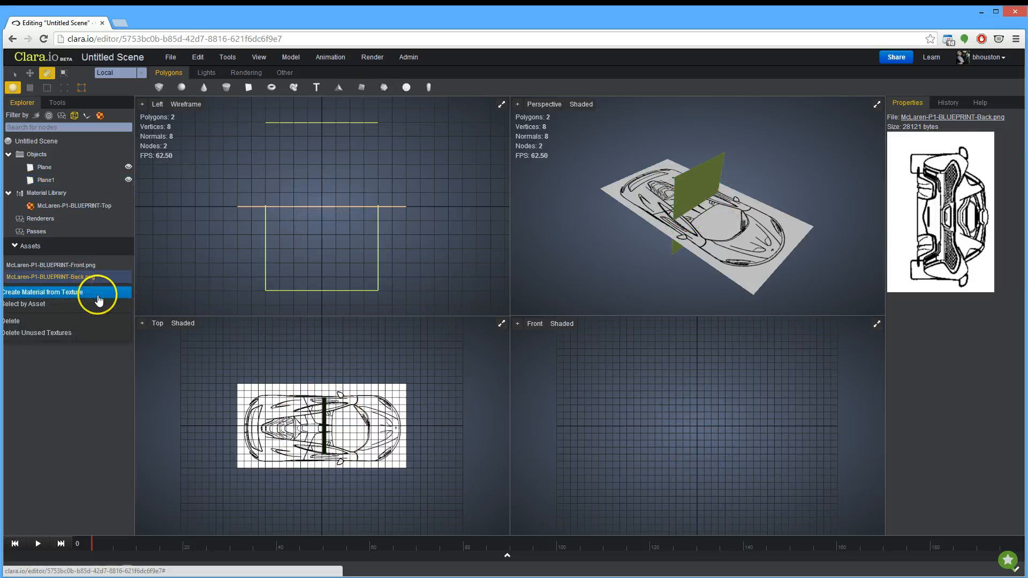
pyautogui.click(51, 180)
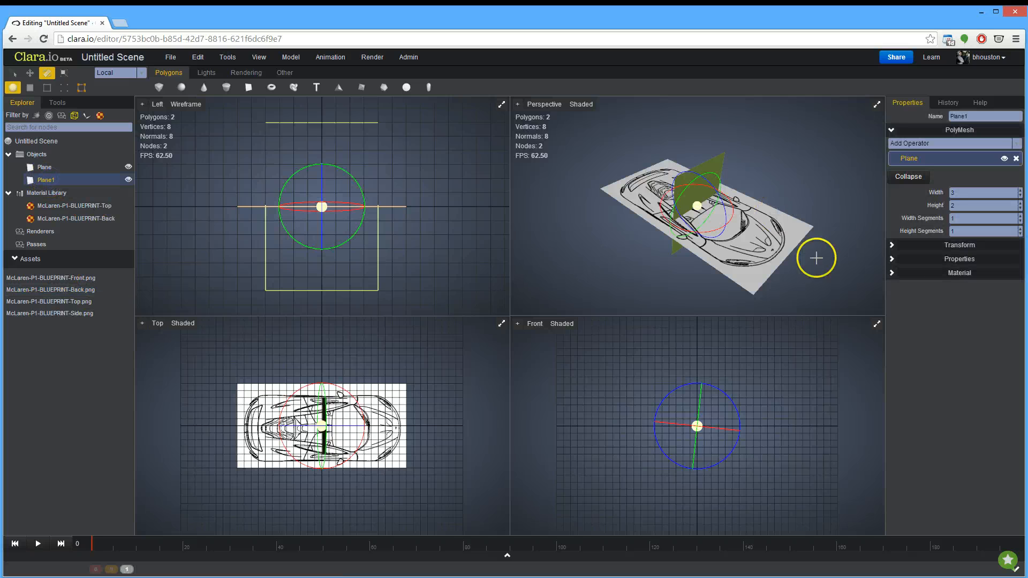
pyautogui.click(939, 271)
pyautogui.click(973, 240)
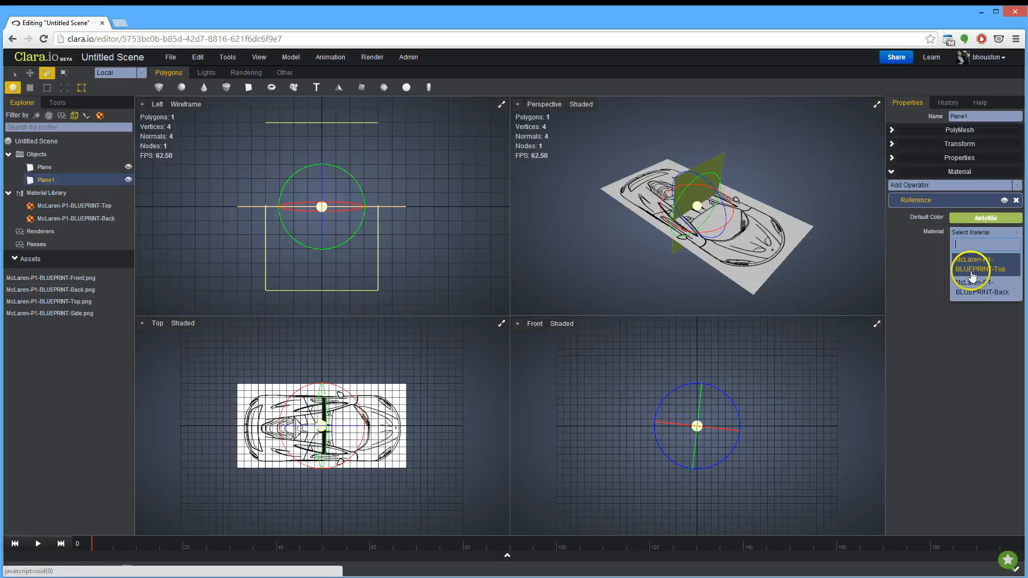
pyautogui.click(975, 293)
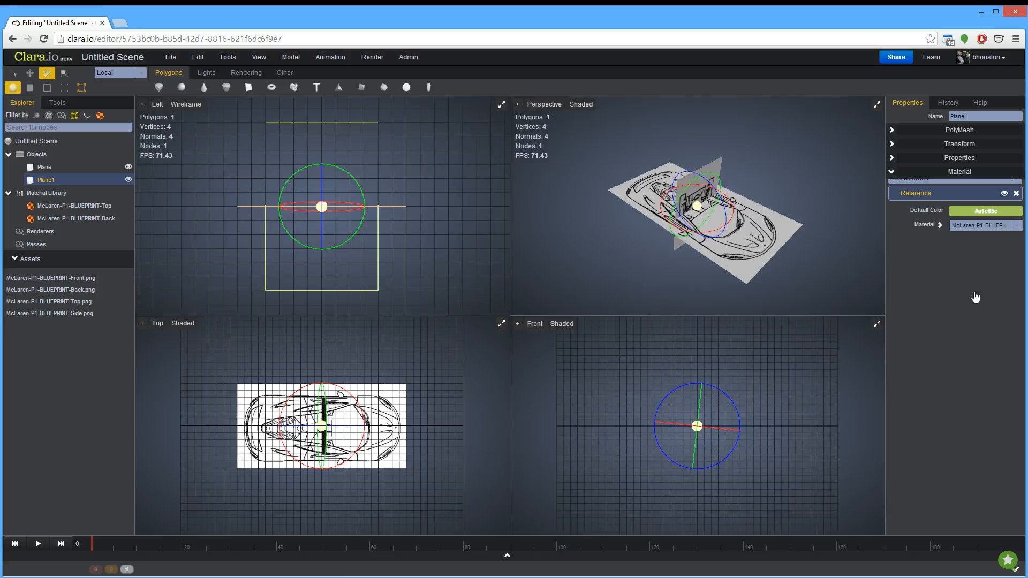
# Step: Resize the back-view plane to a width of 2 and a height of 3 to match its blueprint's proportions
pyautogui.click(948, 130)
pyautogui.doubleClick(967, 193)
pyautogui.write('3')
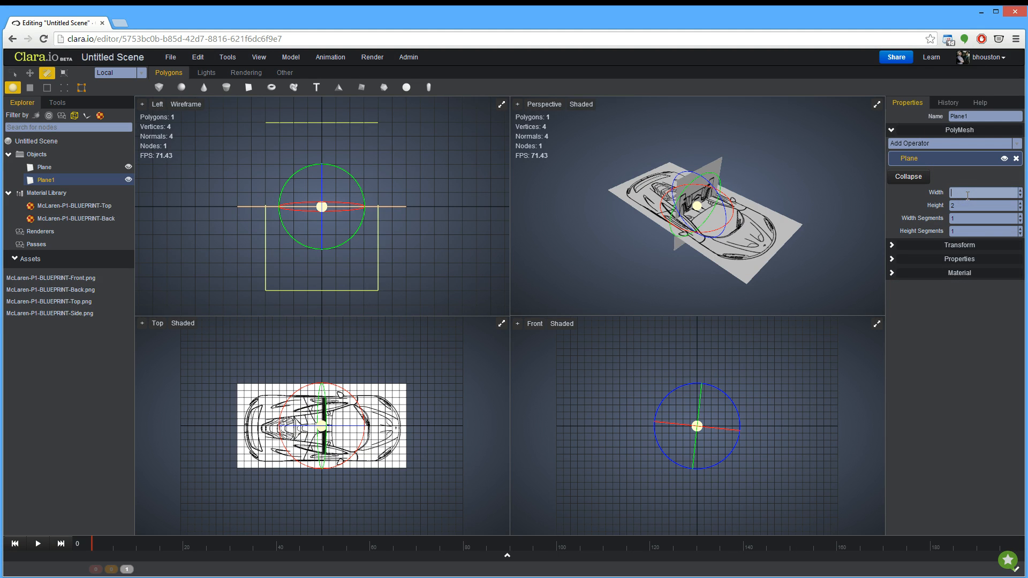
pyautogui.write('2')
pyautogui.press('Tab')
pyautogui.write('3')
pyautogui.press('Return')
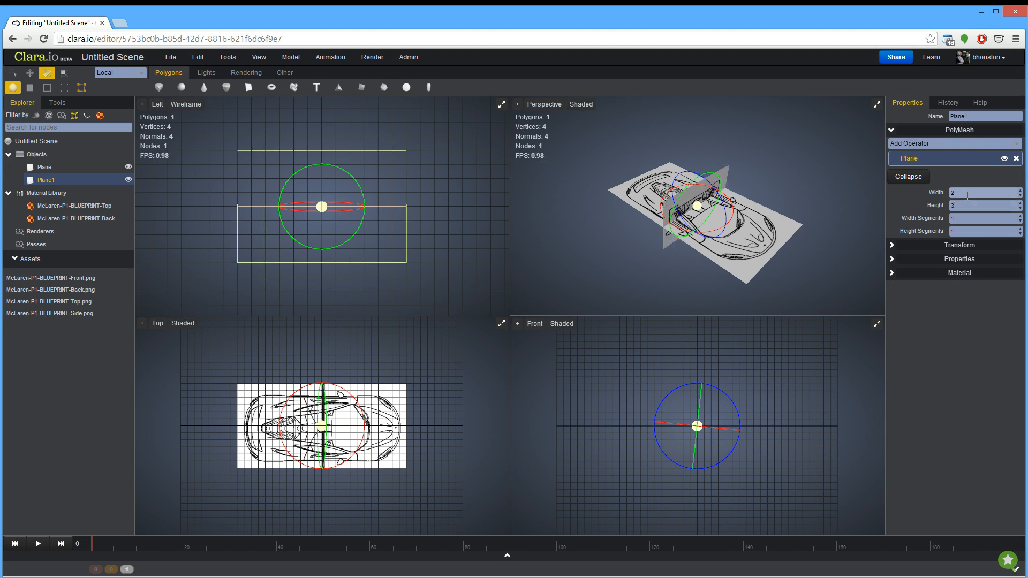
# Step: Straighten the back-view plane by rotating it about Z and setting its Z rotation to exactly 90
pyautogui.moveTo(690, 173); pyautogui.dragTo(770, 294)
pyautogui.click(938, 244)
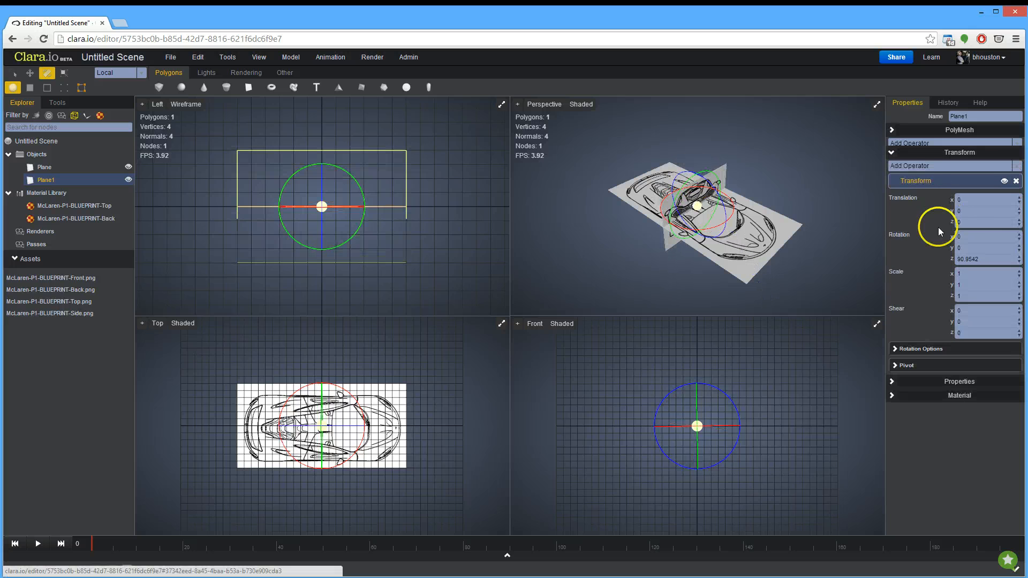
pyautogui.click(964, 250)
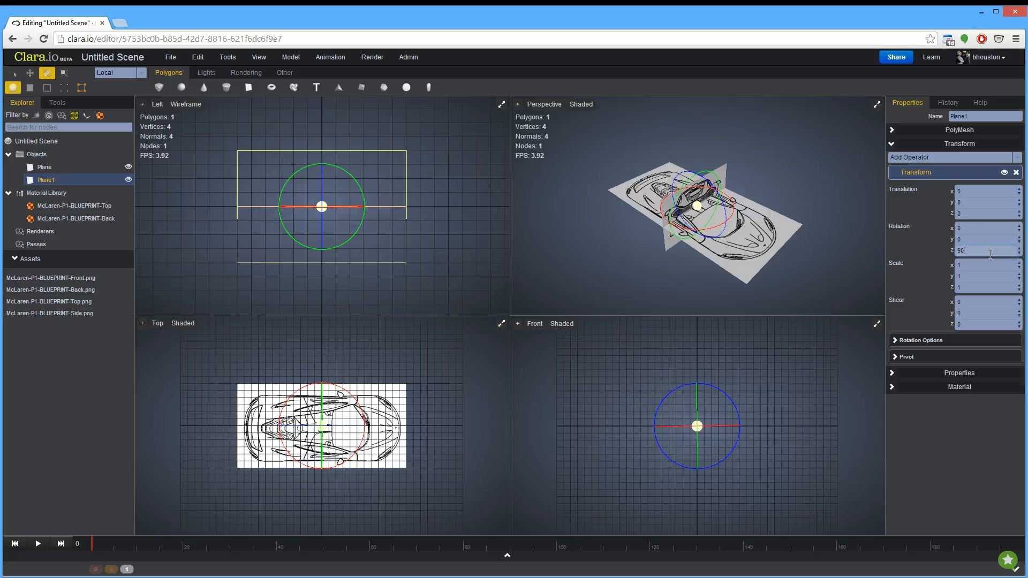
pyautogui.press('Return')
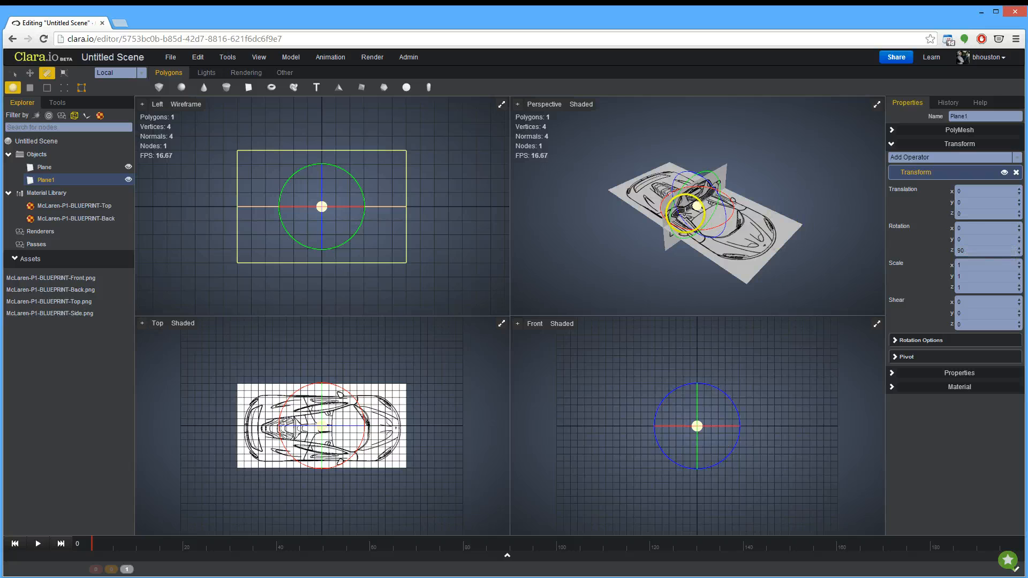
# Step: Move the back-view plane to the car's rear edge and raise it, to about X -2.86 and Y 0.76
pyautogui.press('w')
pyautogui.moveTo(675, 187); pyautogui.dragTo(632, 118)
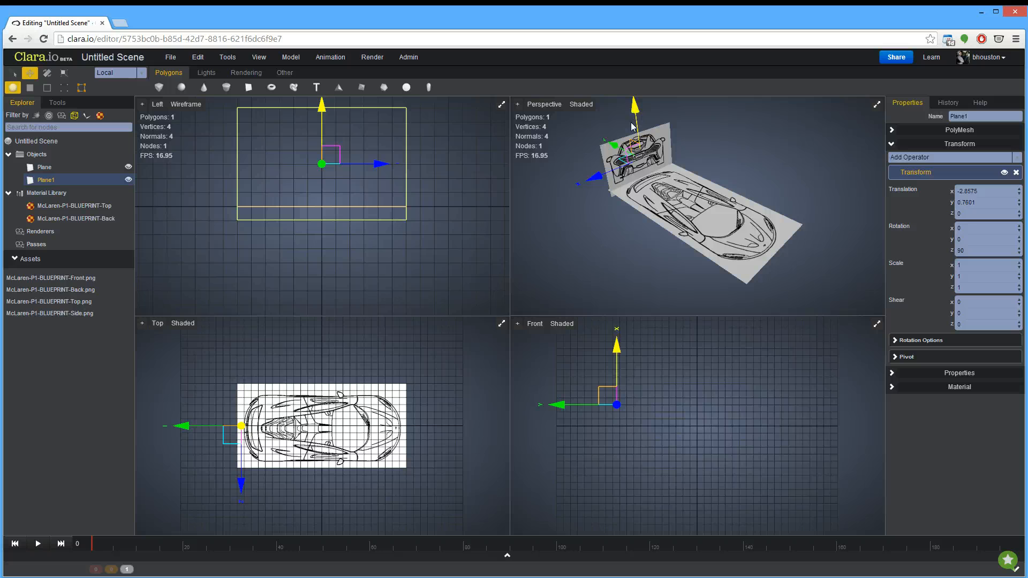
pyautogui.click(646, 176)
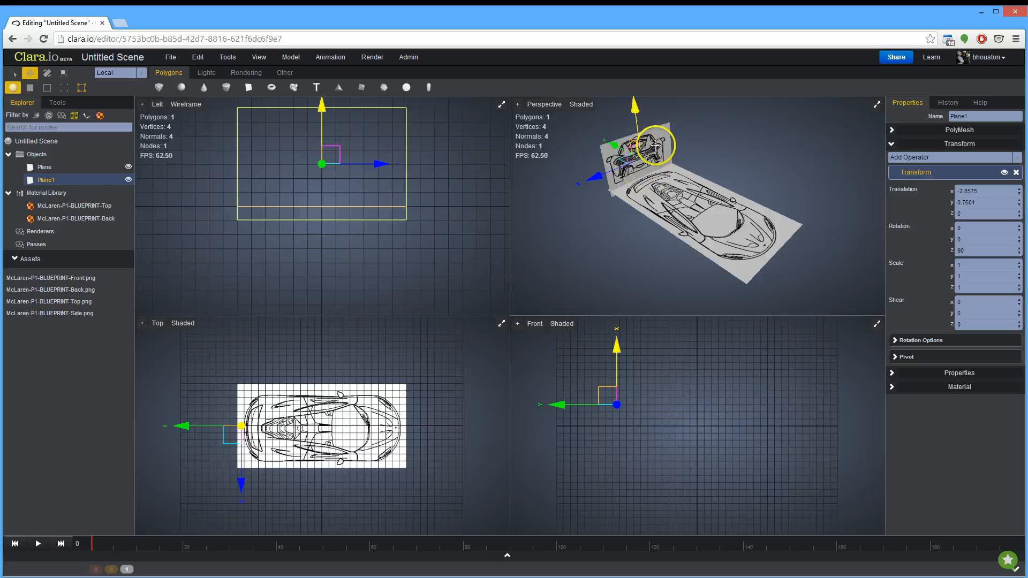
# Step: Rename the back-view plane as Back and the top-view plane as Top
pyautogui.doubleClick(48, 181)
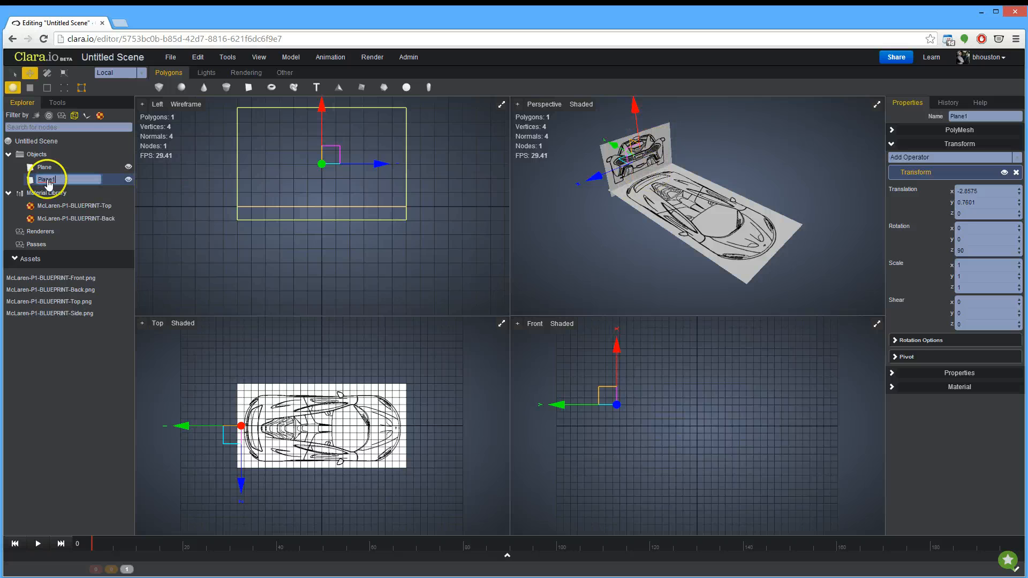
pyautogui.write('Back')
pyautogui.press('Return')
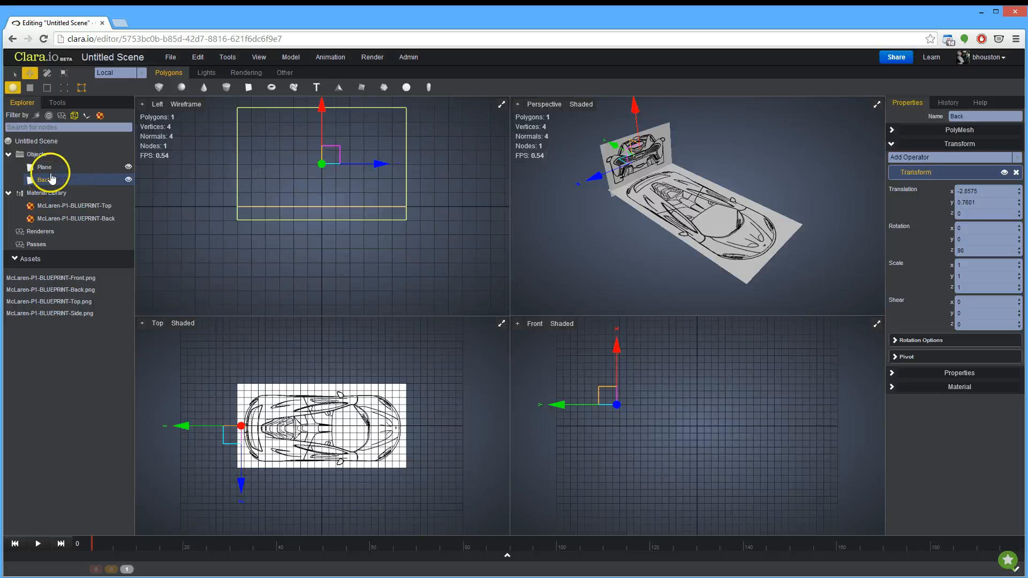
pyautogui.doubleClick(47, 167)
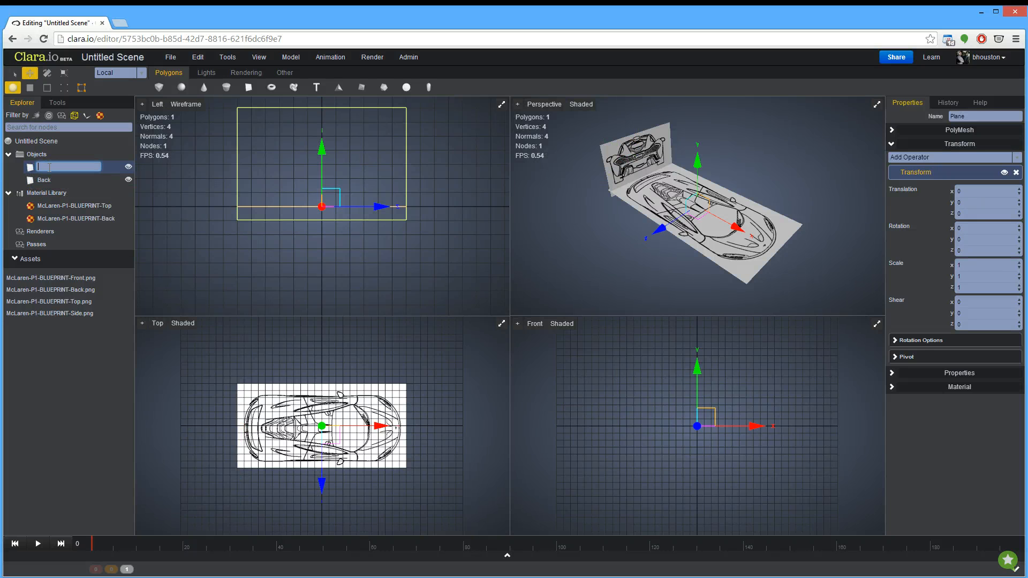
pyautogui.press('Return')
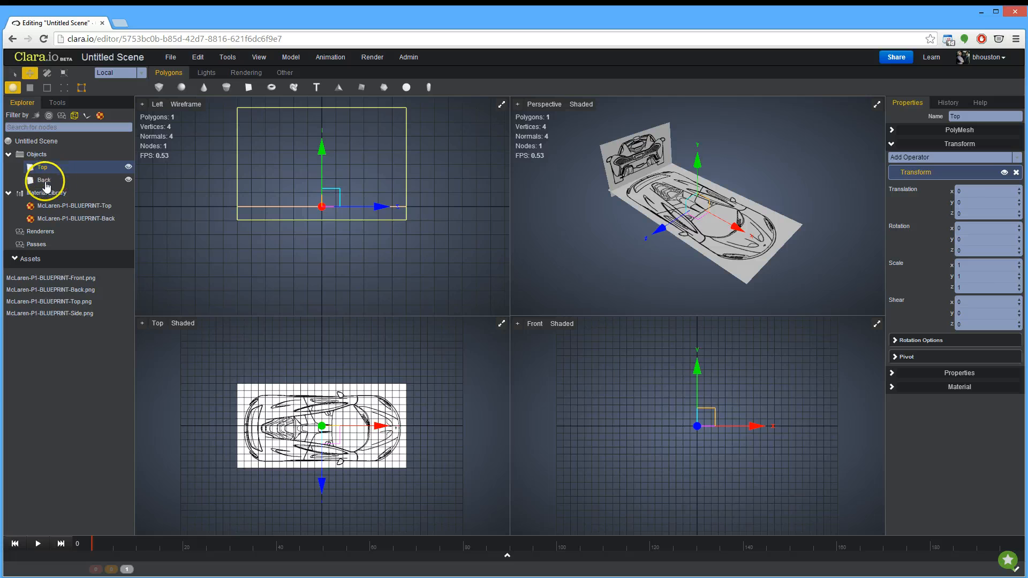
# Step: Clone the Back plane and rename the copy as Front
pyautogui.click(45, 182)
pyautogui.rightClick(47, 185)
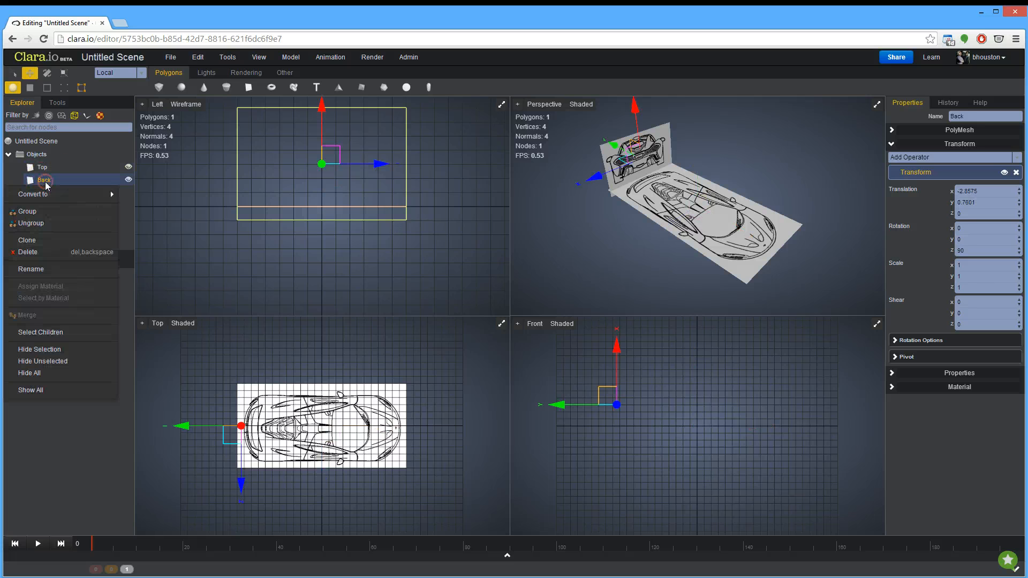
pyautogui.click(39, 243)
pyautogui.click(519, 272)
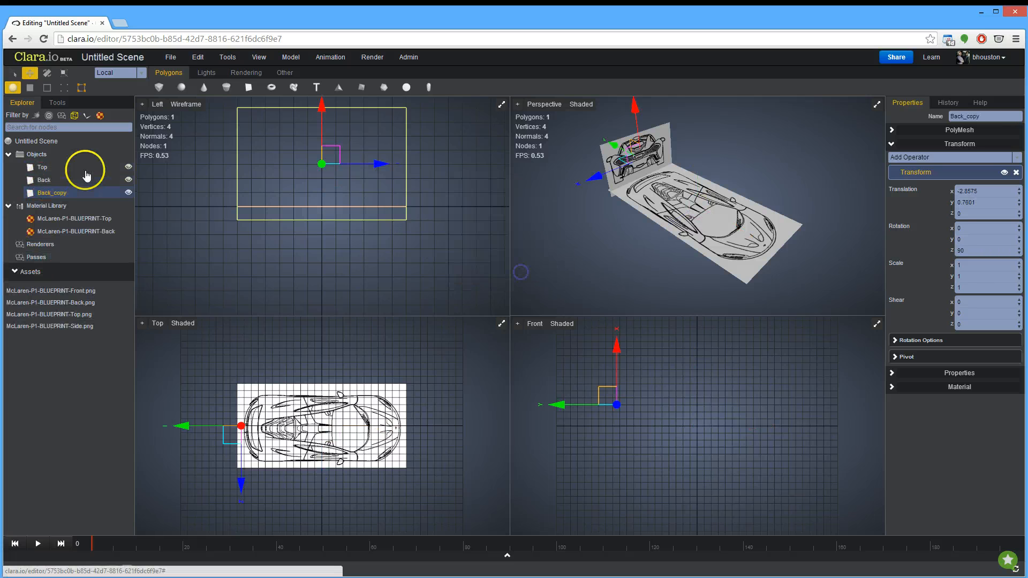
pyautogui.doubleClick(47, 194)
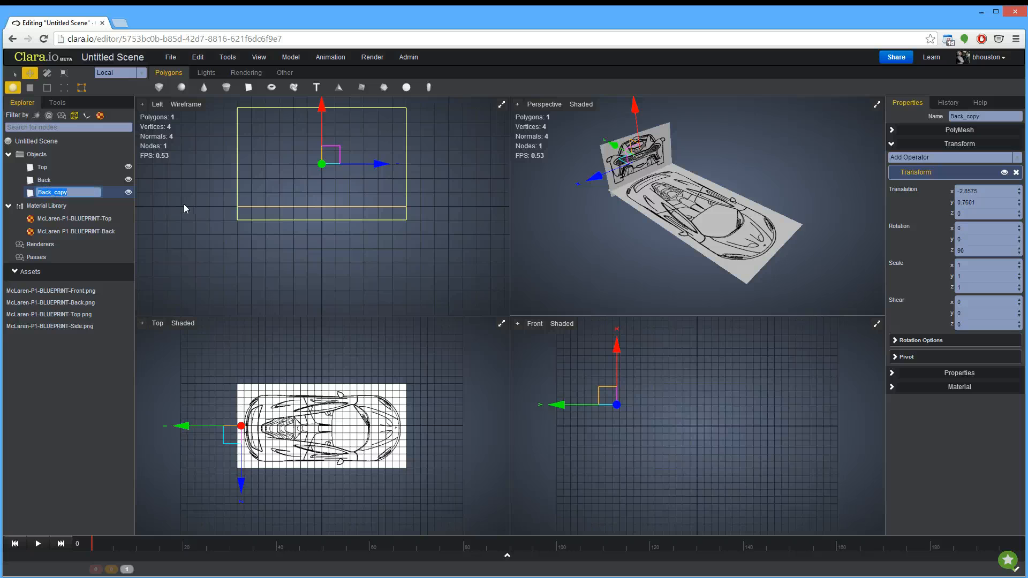
pyautogui.write('Fontr')
pyautogui.press('Return')
pyautogui.click(72, 193)
pyautogui.click(74, 196)
pyautogui.write('Front')
pyautogui.press('Return')
# Step: Create a material from McLaren-P1-BLUEPRINT-Front.png and assign it to the Front plane
pyautogui.click(73, 291)
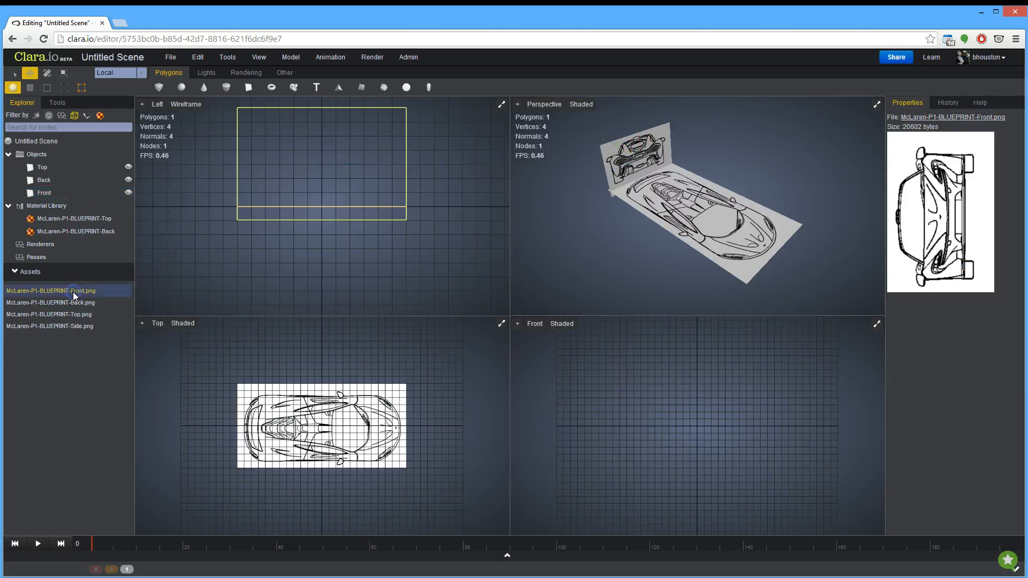
pyautogui.rightClick(73, 291)
pyautogui.click(73, 306)
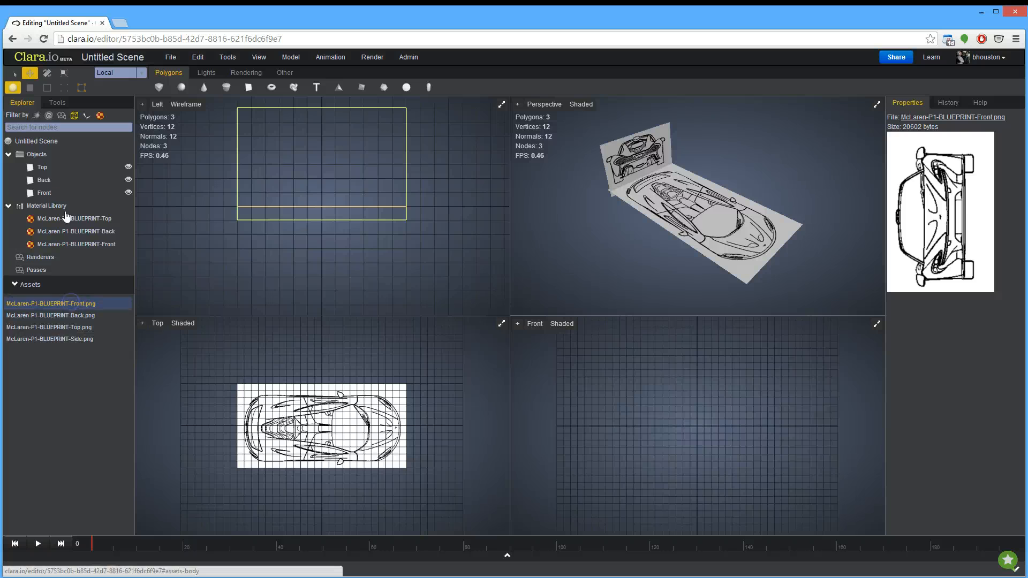
pyautogui.click(45, 193)
pyautogui.click(961, 384)
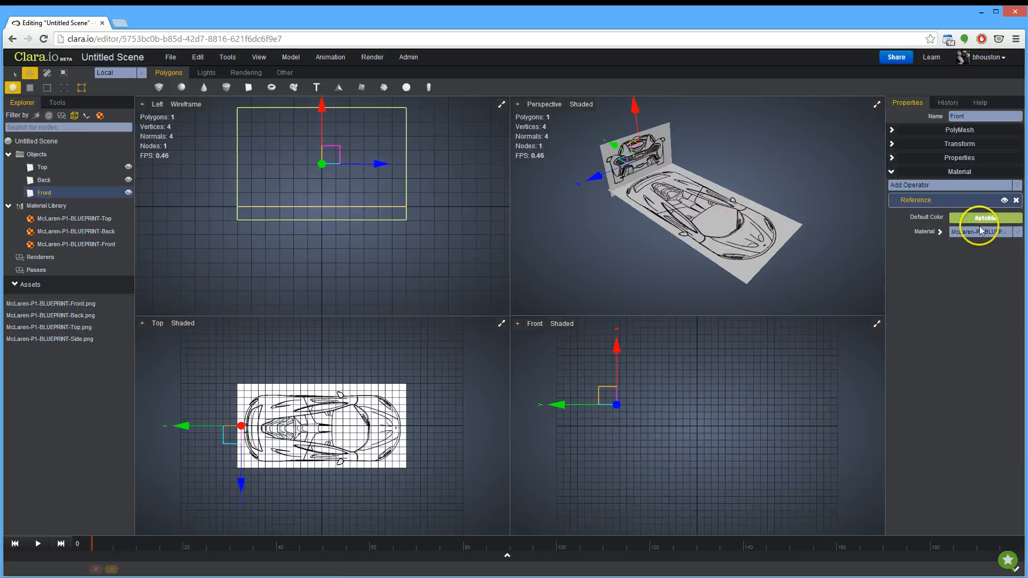
pyautogui.click(981, 231)
pyautogui.click(983, 273)
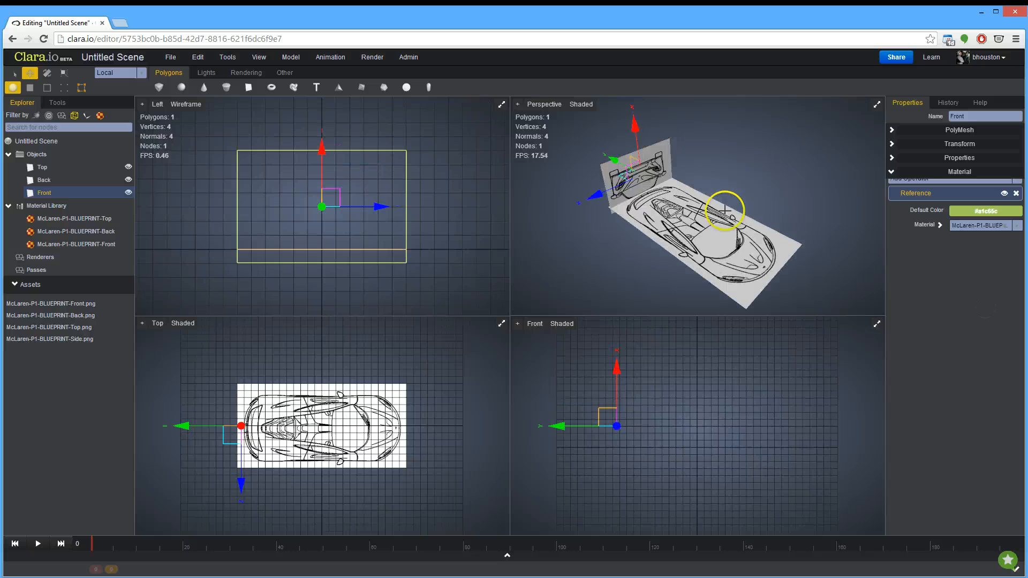
# Step: Move the Front plane to the nose end of the top view, about X 2.98, and set its Z rotation to -90
pyautogui.moveTo(629, 168); pyautogui.dragTo(741, 260)
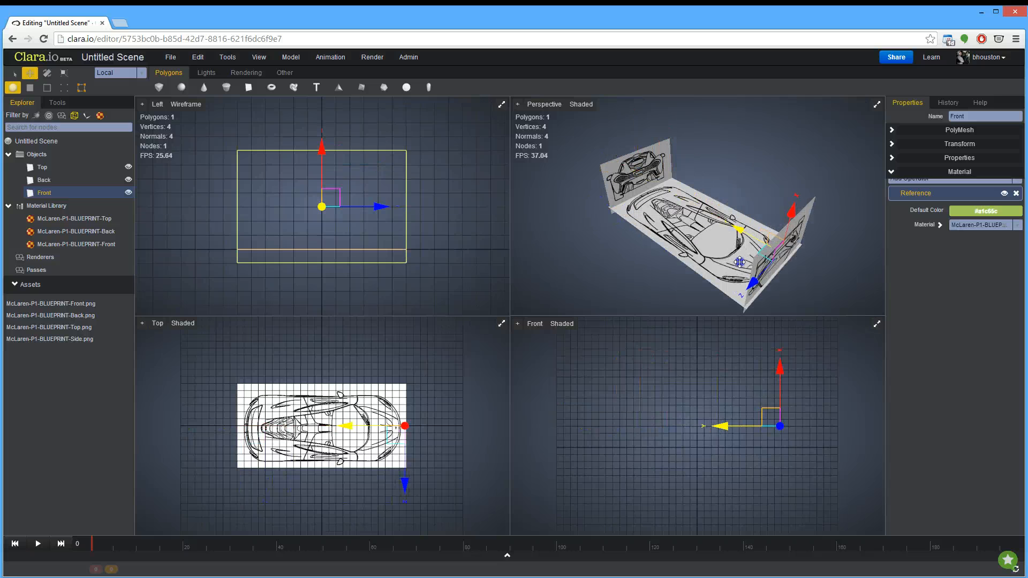
pyautogui.press('e')
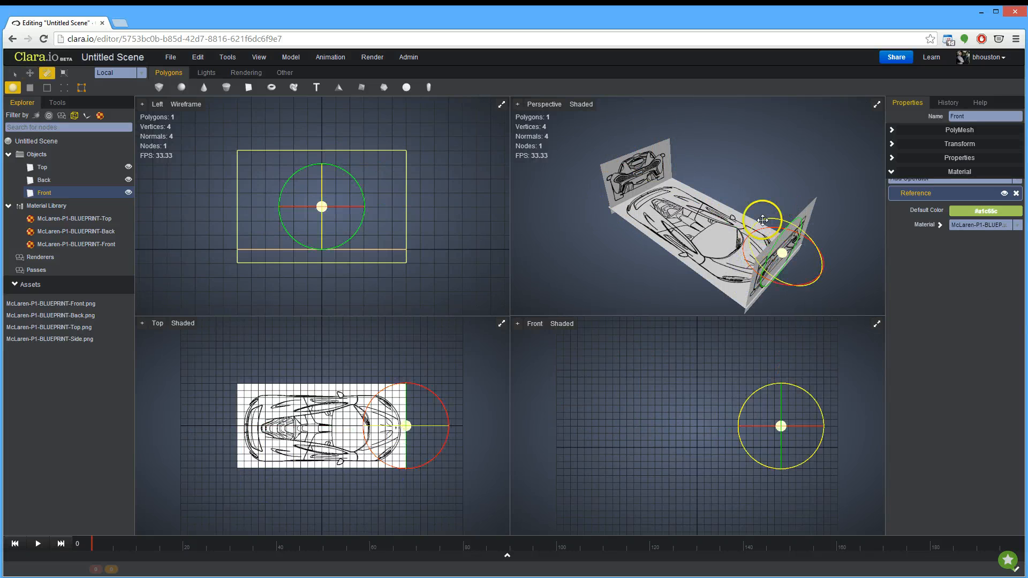
pyautogui.moveTo(765, 222); pyautogui.dragTo(887, 324)
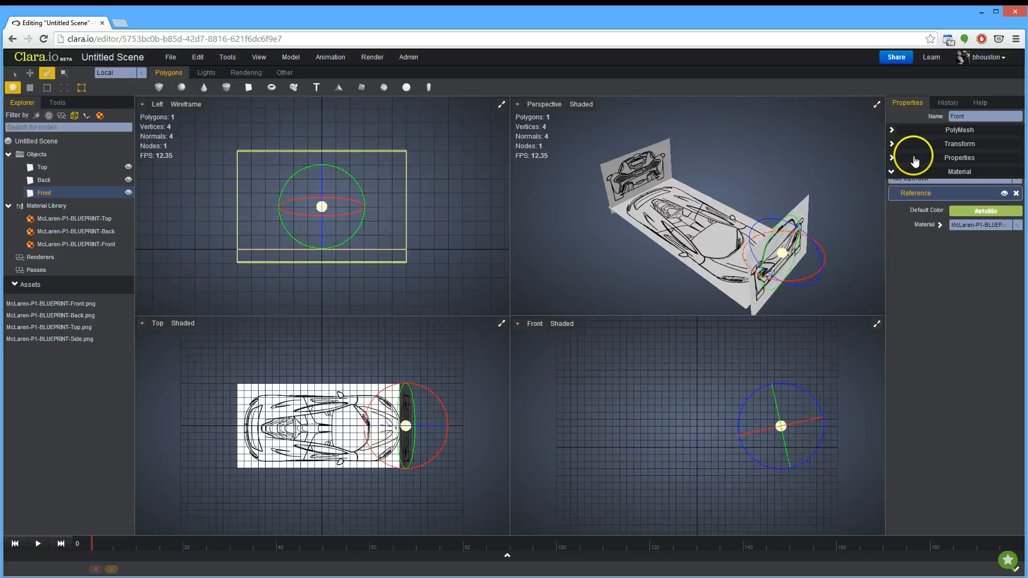
pyautogui.click(944, 144)
pyautogui.moveTo(984, 250); pyautogui.dragTo(967, 251)
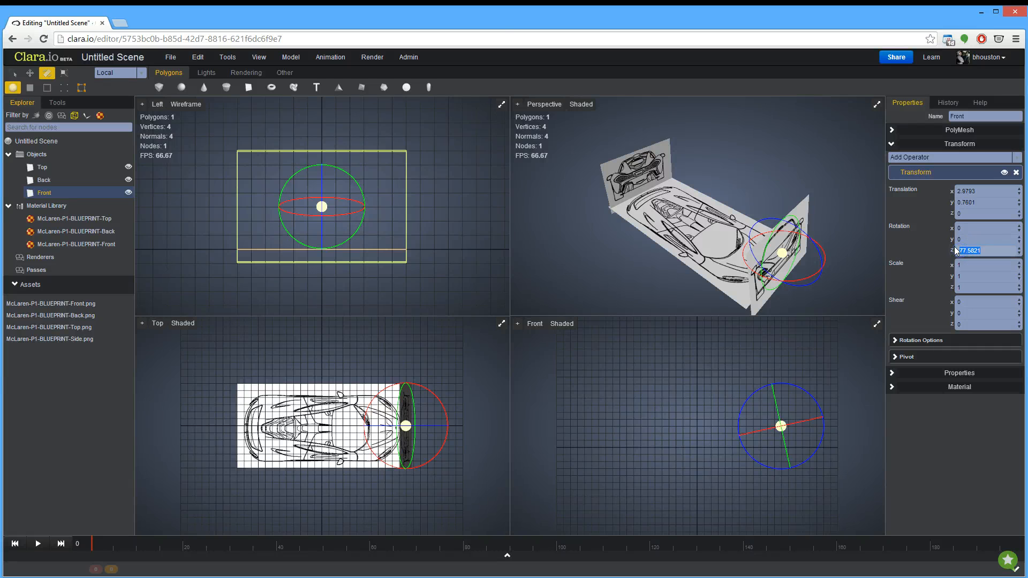
pyautogui.write('90')
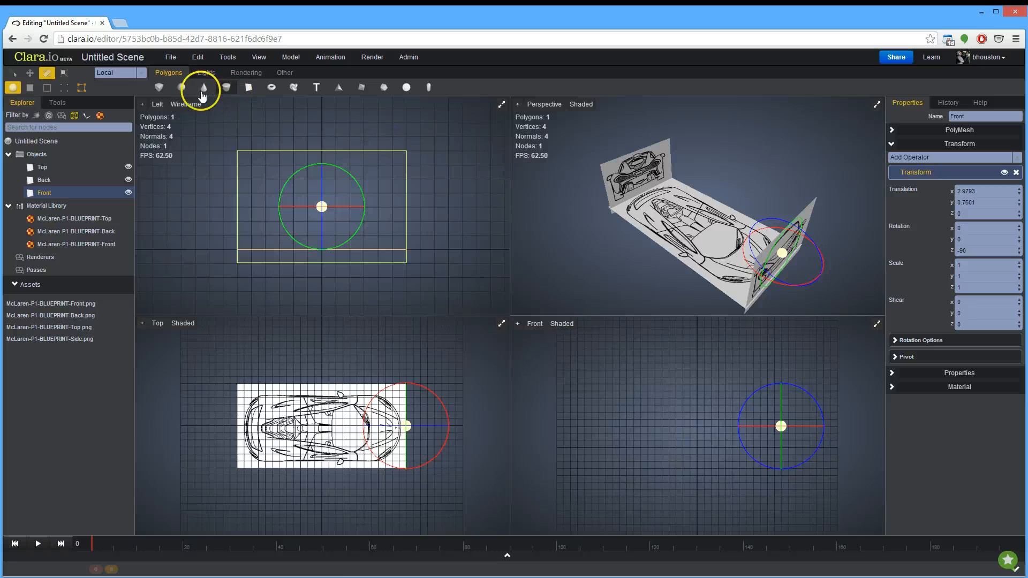
# Step: Add a new plane and check the pixel dimensions of McLaren-P1-BLUEPRINT-Side.png in Paint.NET
pyautogui.click(248, 88)
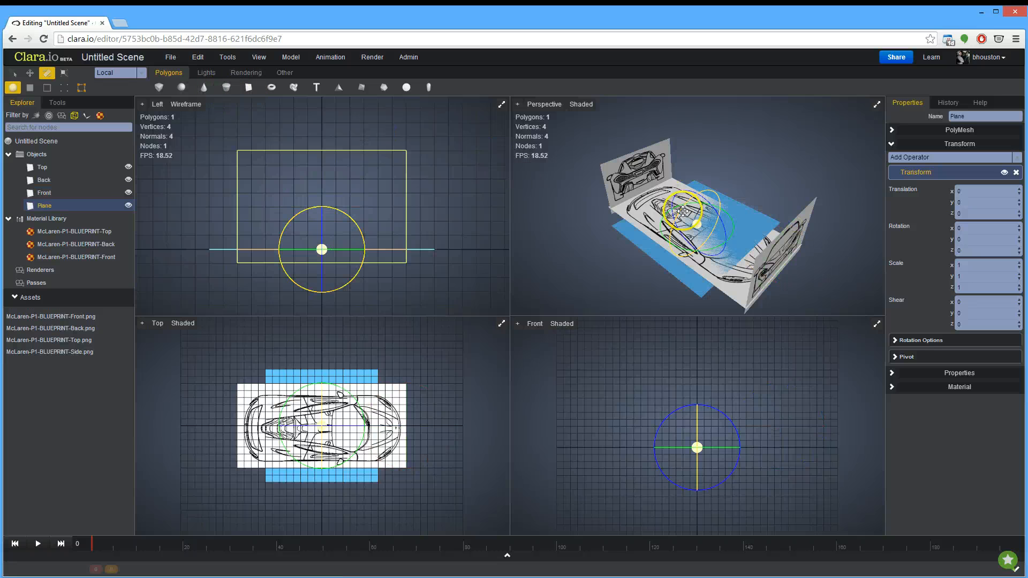
pyautogui.hotkey('alt', 'Tab')
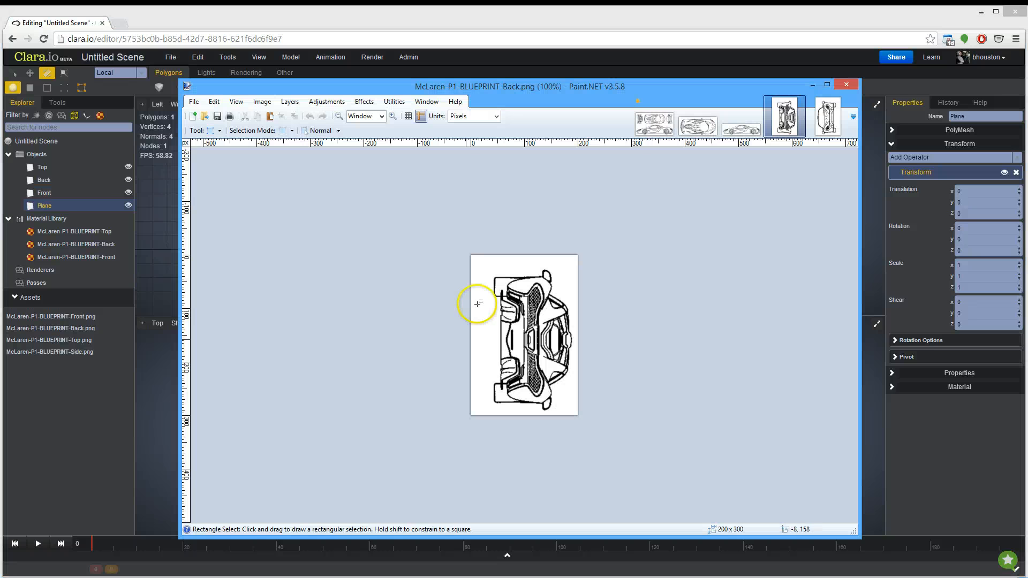
pyautogui.click(740, 120)
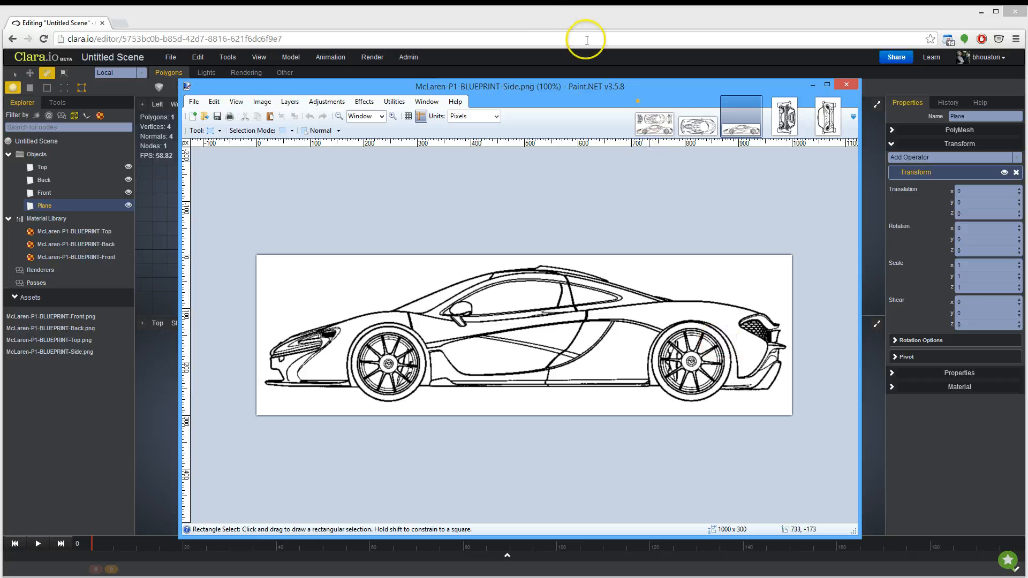
pyautogui.click(557, 27)
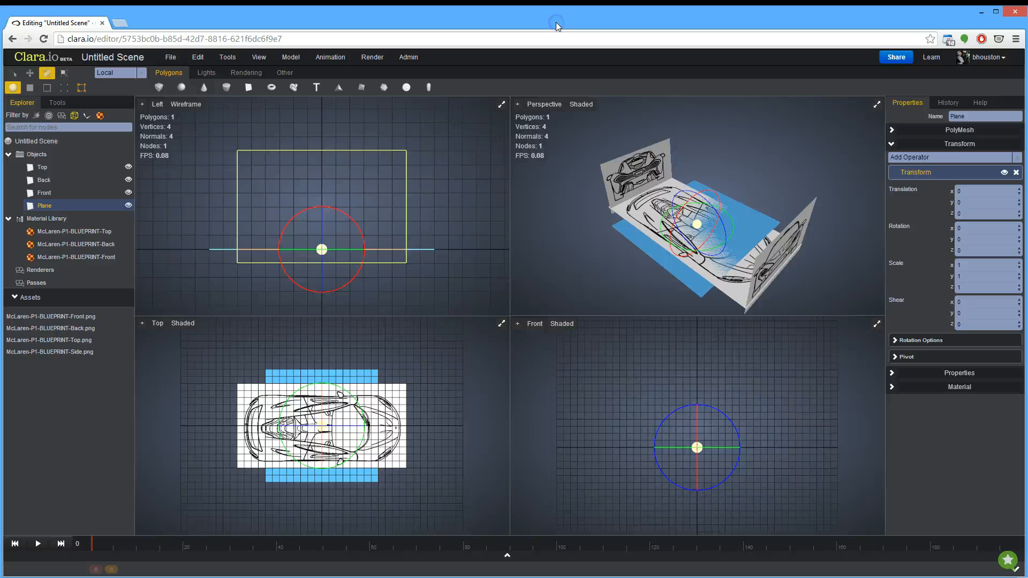
# Step: Set the new plane's width to 5 and height to 1.5 to match the side blueprint's proportions
pyautogui.click(1016, 131)
pyautogui.click(958, 194)
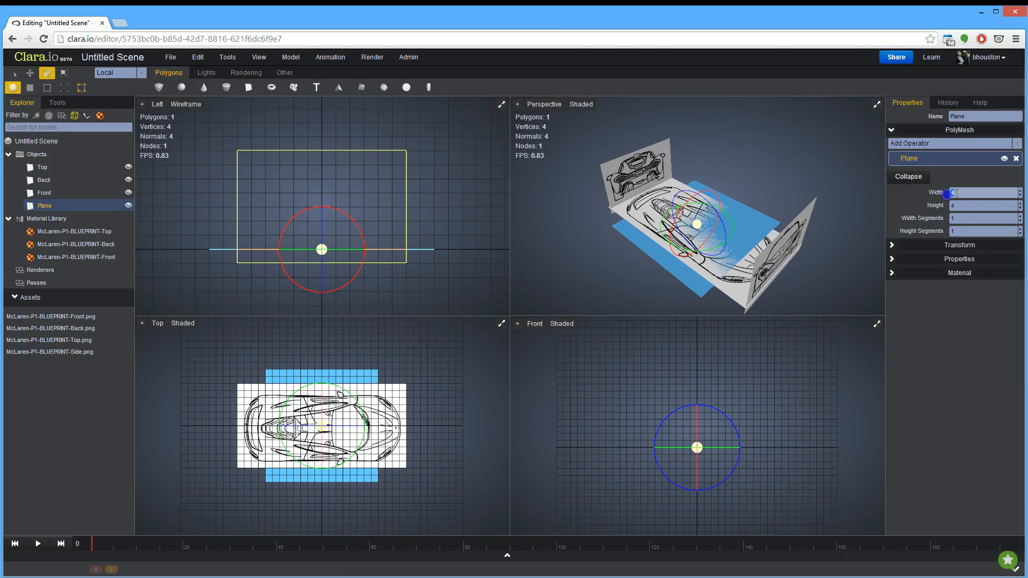
pyautogui.moveTo(1020, 195); pyautogui.dragTo(1020, 189)
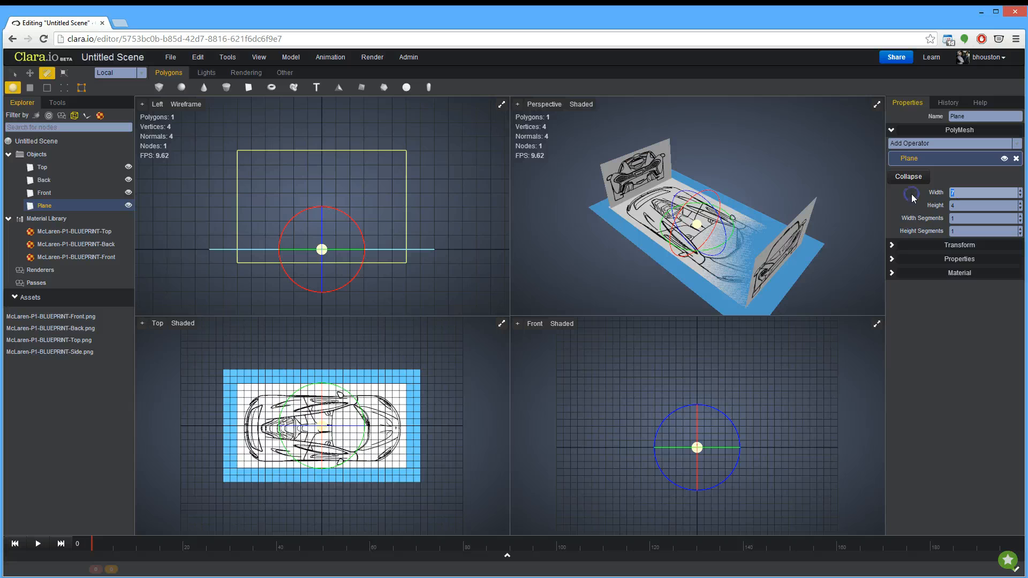
pyautogui.write('5')
pyautogui.click(960, 205)
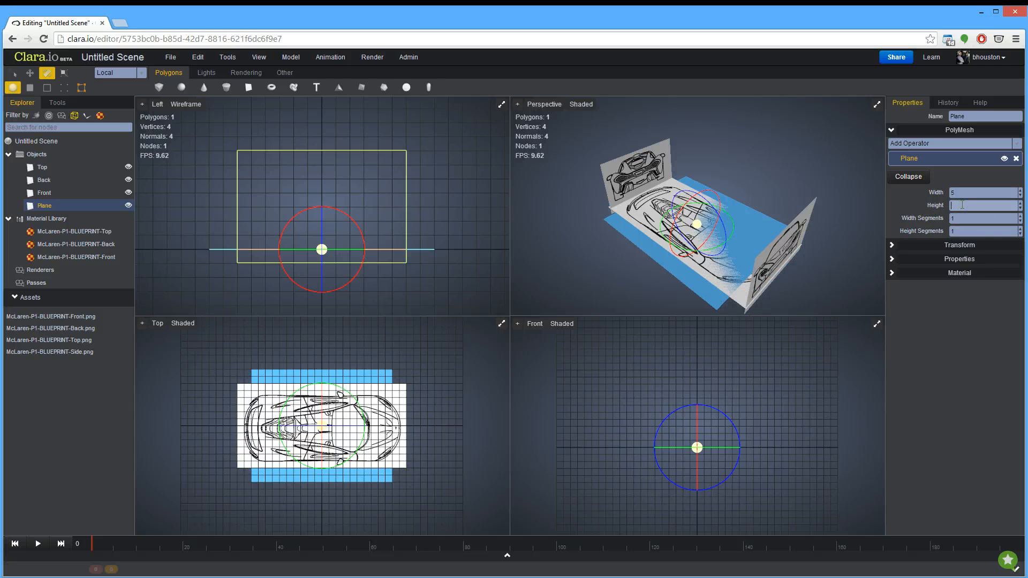
pyautogui.press('Return')
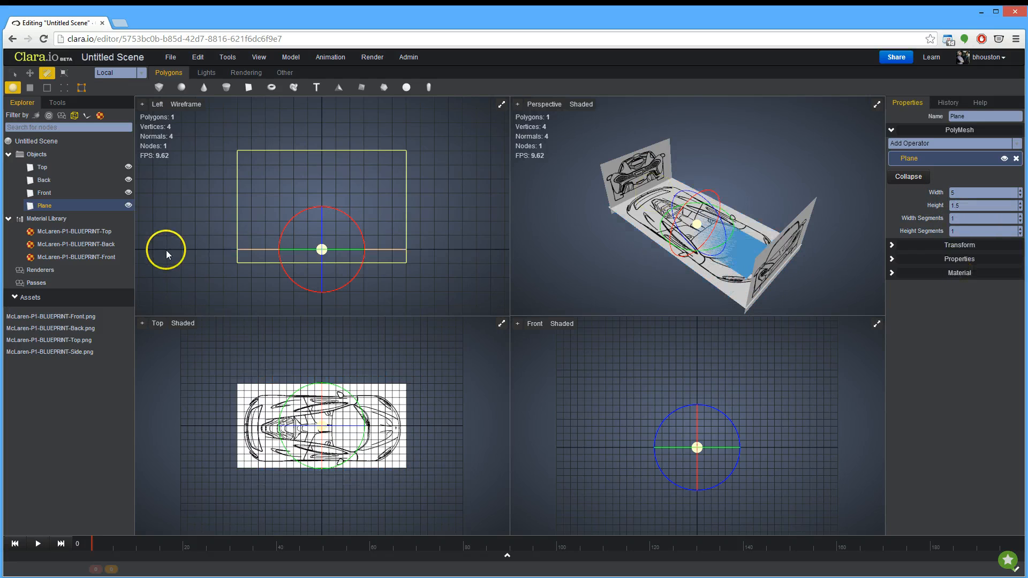
# Step: Create a material from McLaren-P1-BLUEPRINT-Side.png and assign it to the new plane
pyautogui.rightClick(81, 352)
pyautogui.click(94, 367)
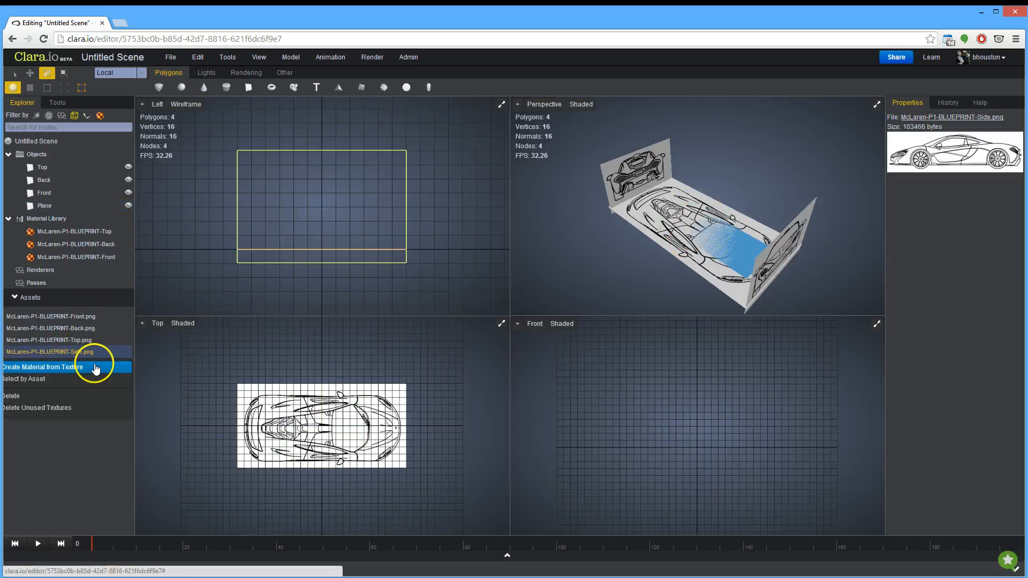
pyautogui.click(43, 206)
pyautogui.click(982, 259)
pyautogui.click(969, 272)
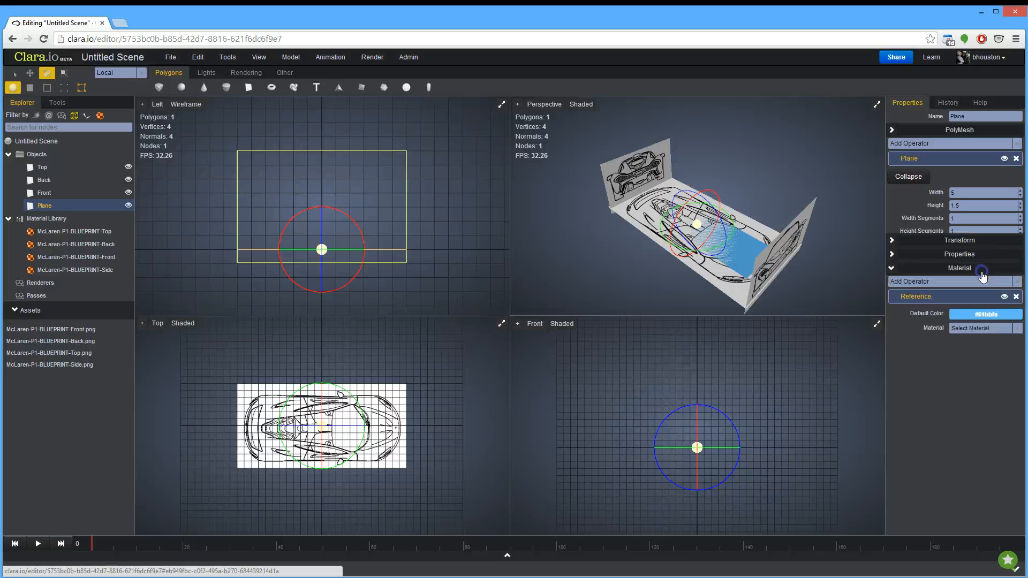
pyautogui.click(981, 233)
pyautogui.click(987, 337)
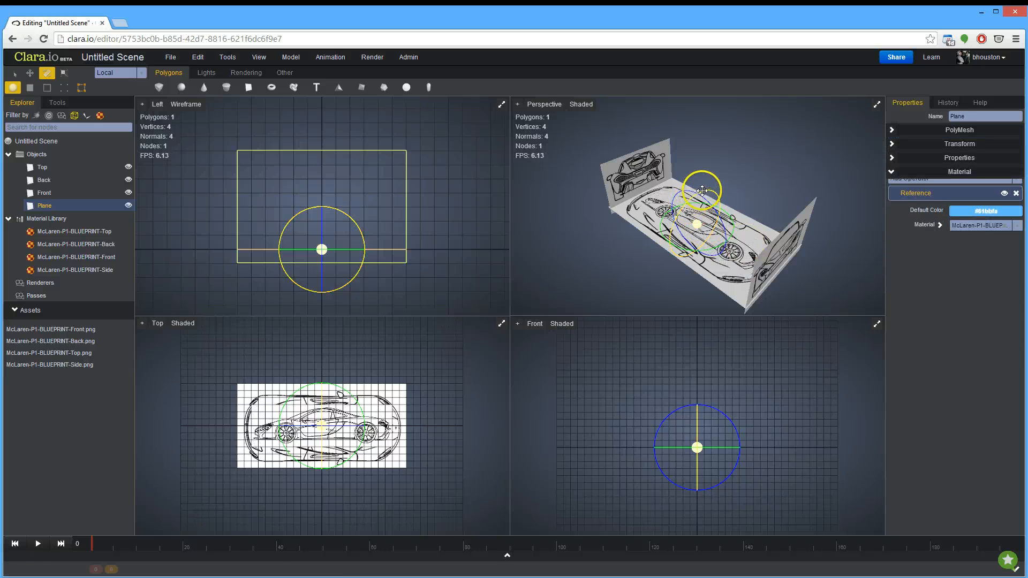
# Step: Stand the side-view plane upright by rotating it about X and setting its X rotation to exactly 90
pyautogui.moveTo(695, 185); pyautogui.dragTo(649, 233)
pyautogui.click(960, 144)
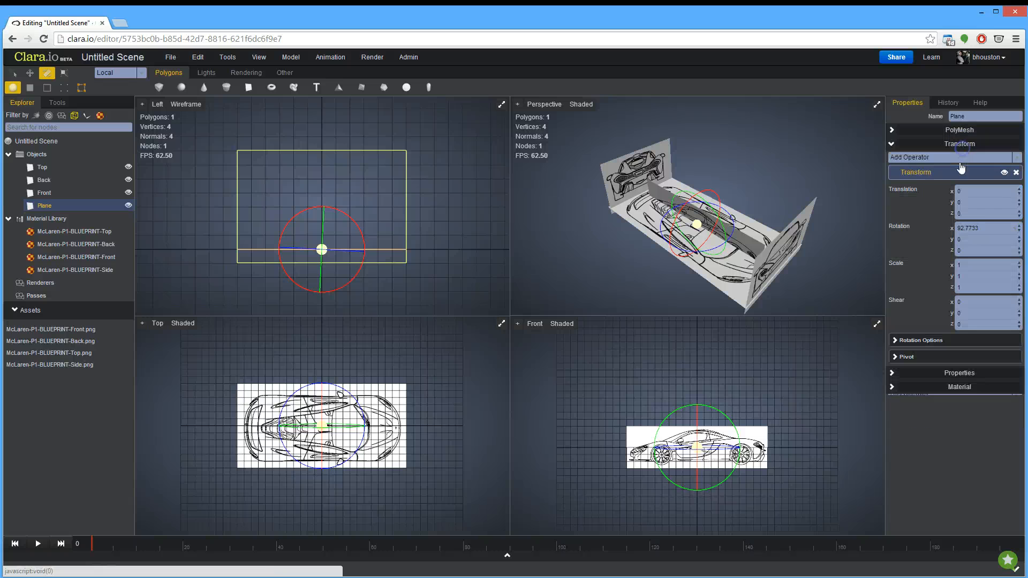
pyautogui.click(976, 231)
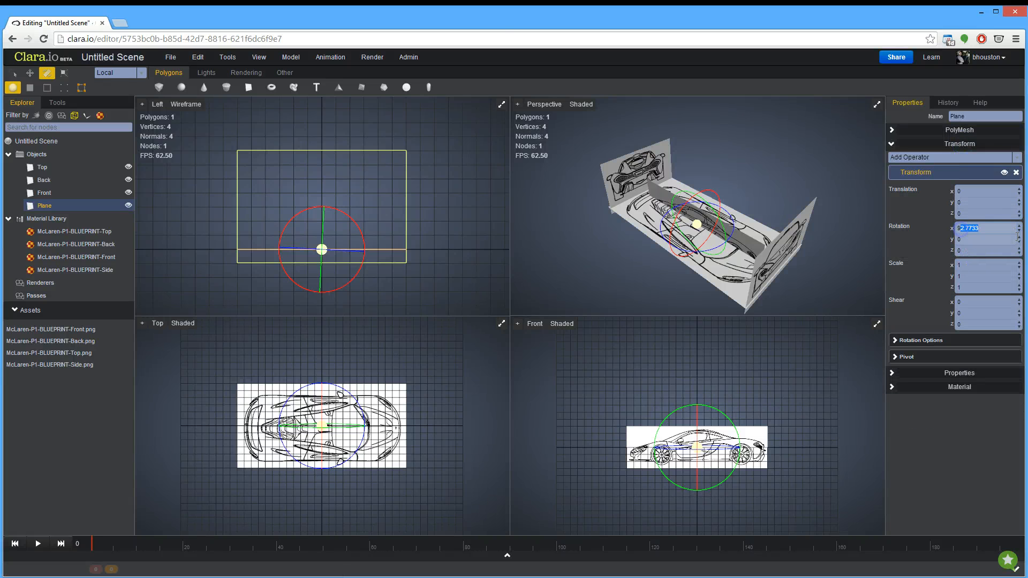
pyautogui.press('Return')
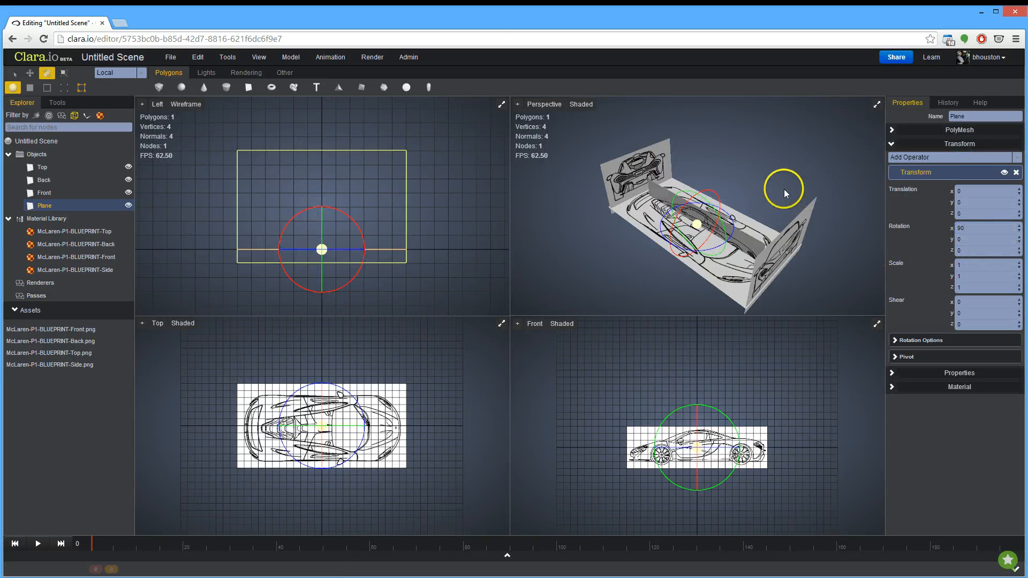
# Step: Scale the side-view plane up uniformly to about 1.32
pyautogui.press('w')
pyautogui.press('e')
pyautogui.press('r')
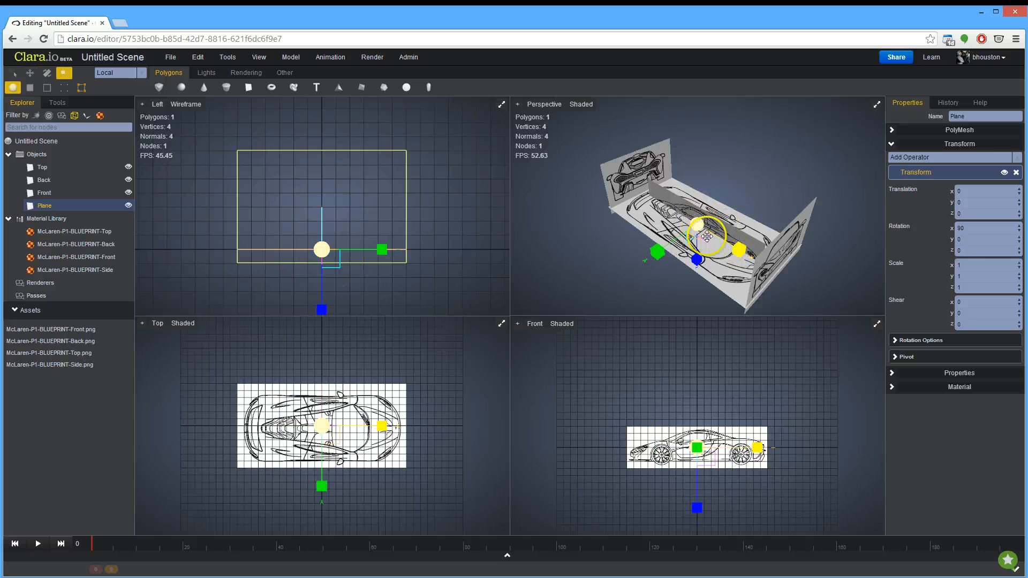
pyautogui.moveTo(706, 237); pyautogui.dragTo(713, 244)
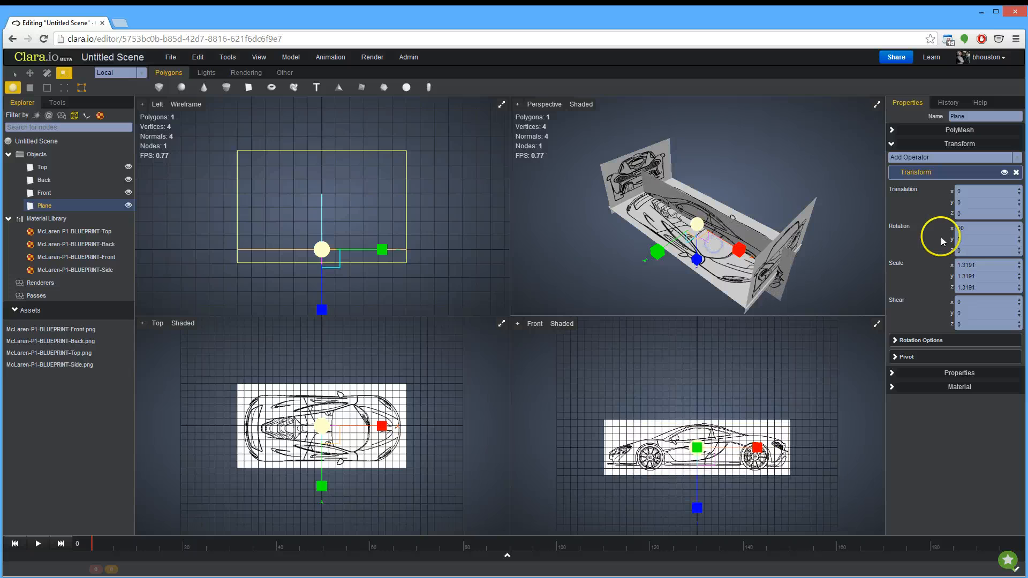
# Step: Set the side-view plane's Y rotation to 180 so the car faces the opposite way
pyautogui.click(1019, 238)
pyautogui.doubleClick(974, 238)
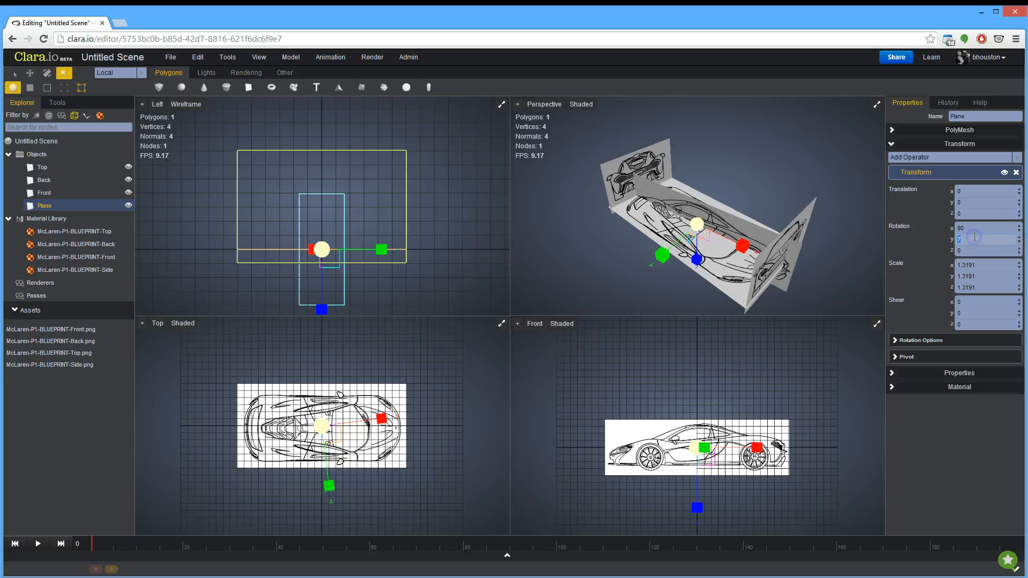
pyautogui.press('Return')
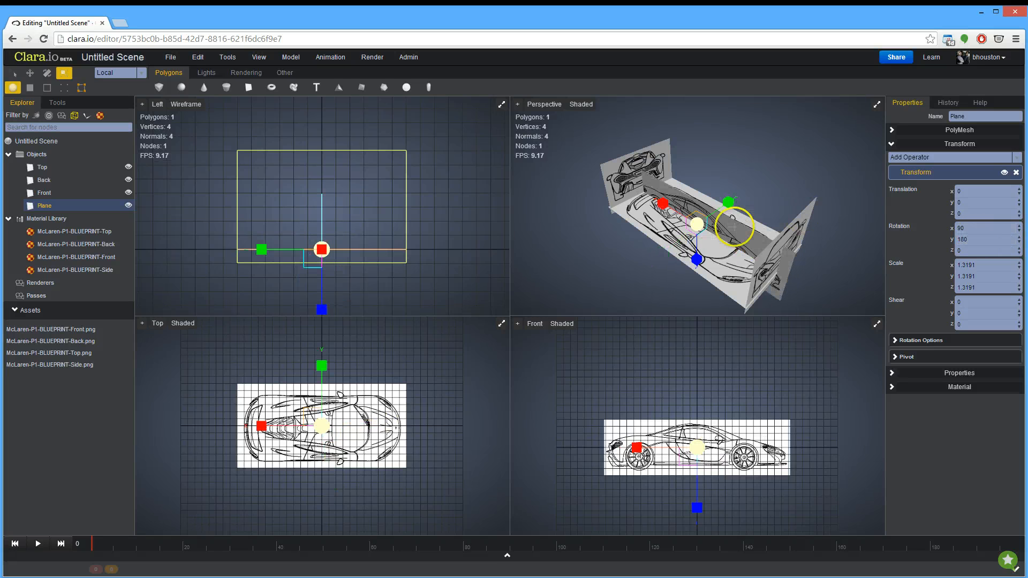
# Step: Raise the side-view plane above the top-view plane to a Y translation of about 1
pyautogui.press('w')
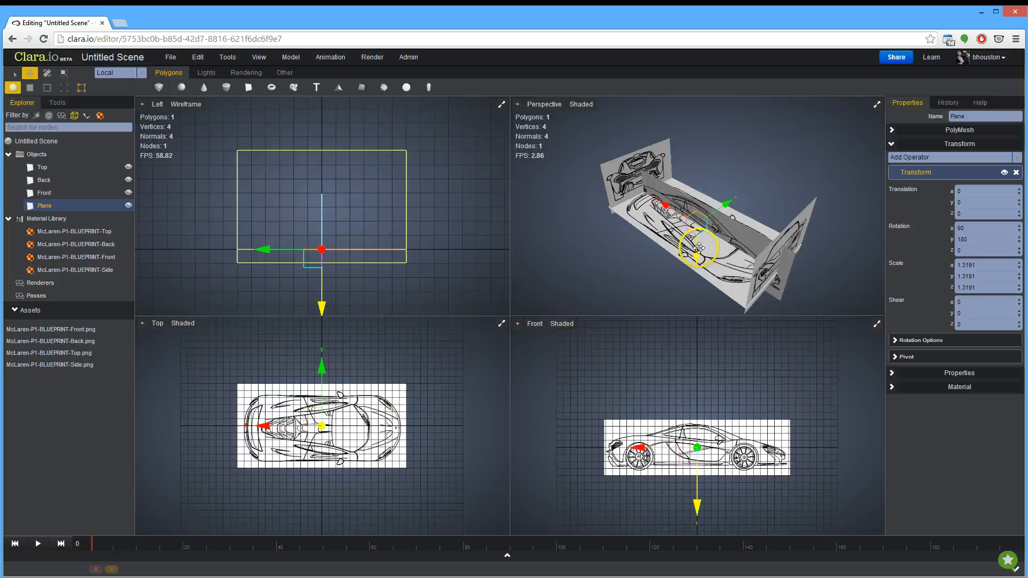
pyautogui.moveTo(695, 248); pyautogui.dragTo(692, 224)
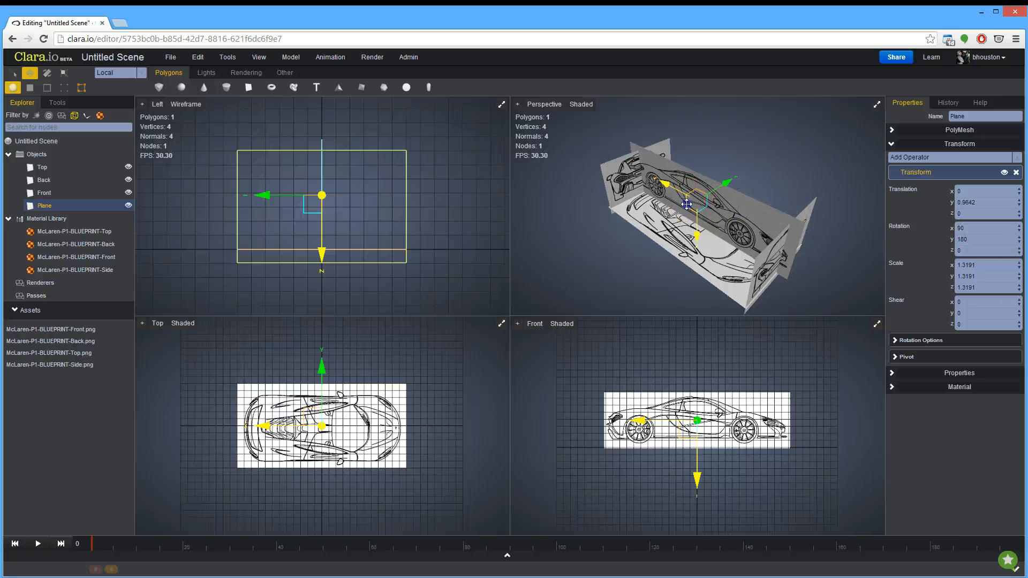
pyautogui.hotkey('ctrl', 'z')
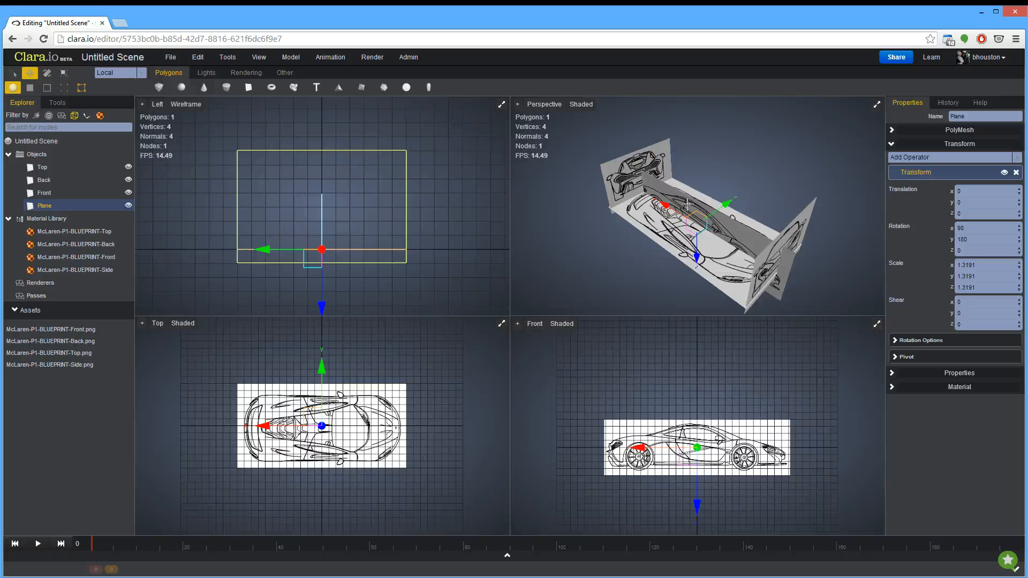
pyautogui.moveTo(688, 203); pyautogui.dragTo(687, 197)
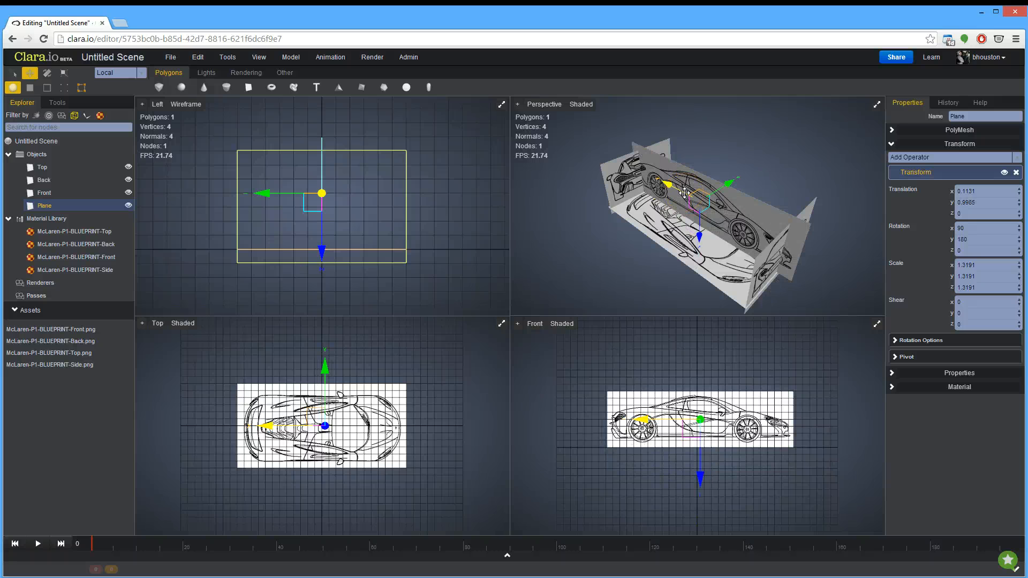
# Step: Scale the side-view plane down uniformly to about 1.16 and move it lengthwise to an X translation of about 0
pyautogui.press('r')
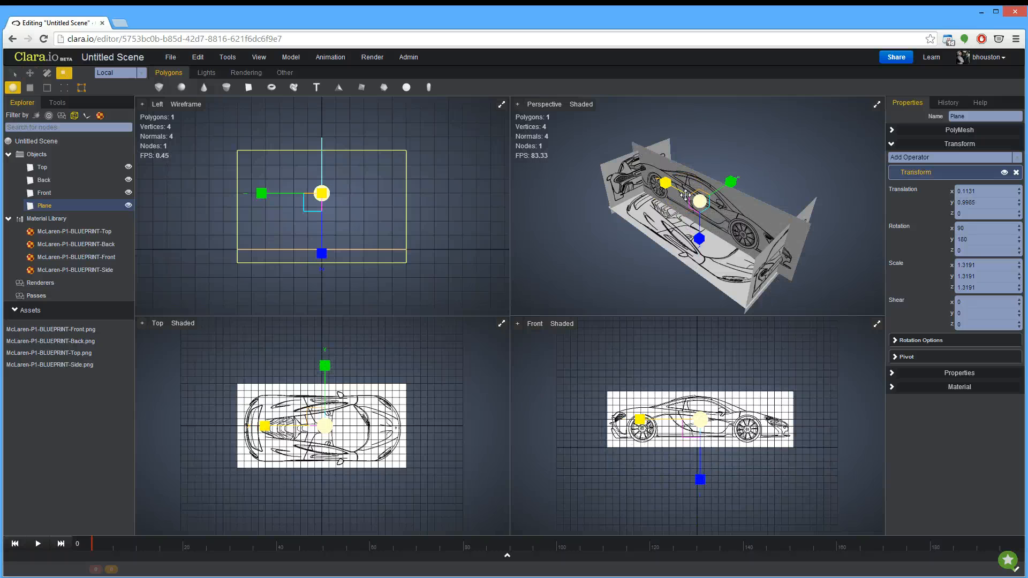
pyautogui.moveTo(699, 201); pyautogui.dragTo(689, 243)
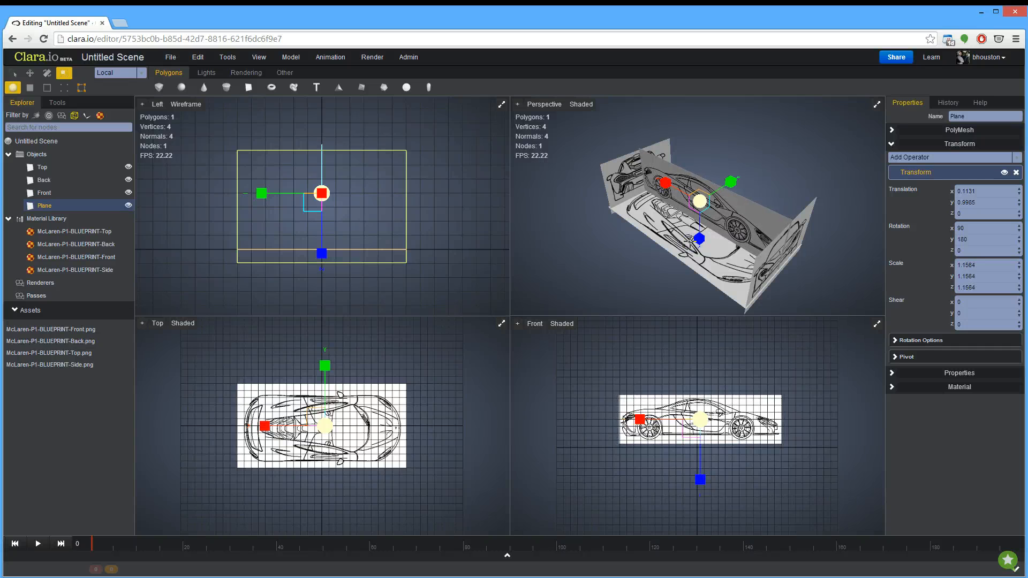
pyautogui.press('w')
pyautogui.moveTo(669, 184); pyautogui.dragTo(679, 190)
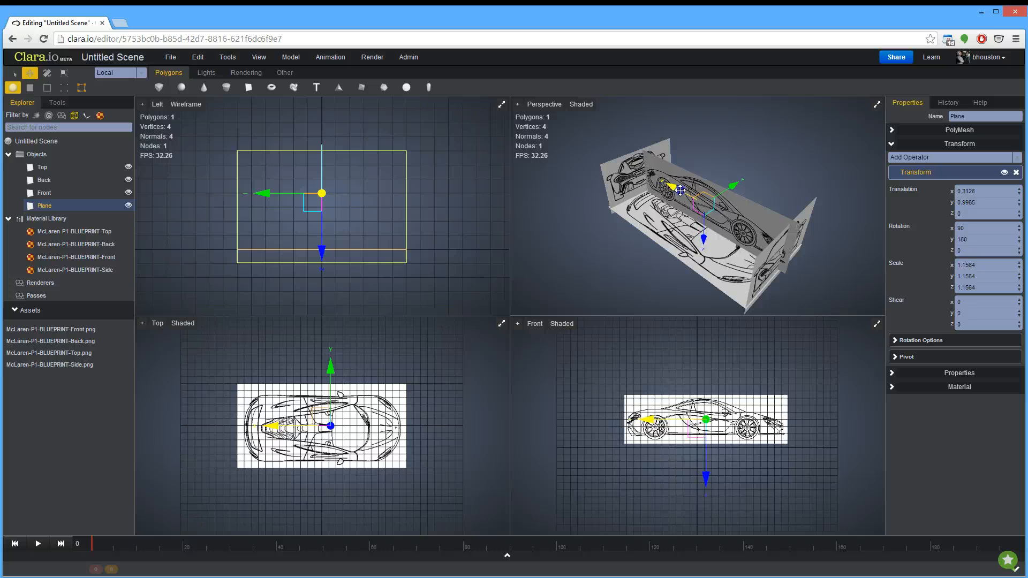
pyautogui.keyDown('alt'); pyautogui.moveTo(662, 153); pyautogui.dragTo(723, 149); pyautogui.keyUp('alt')
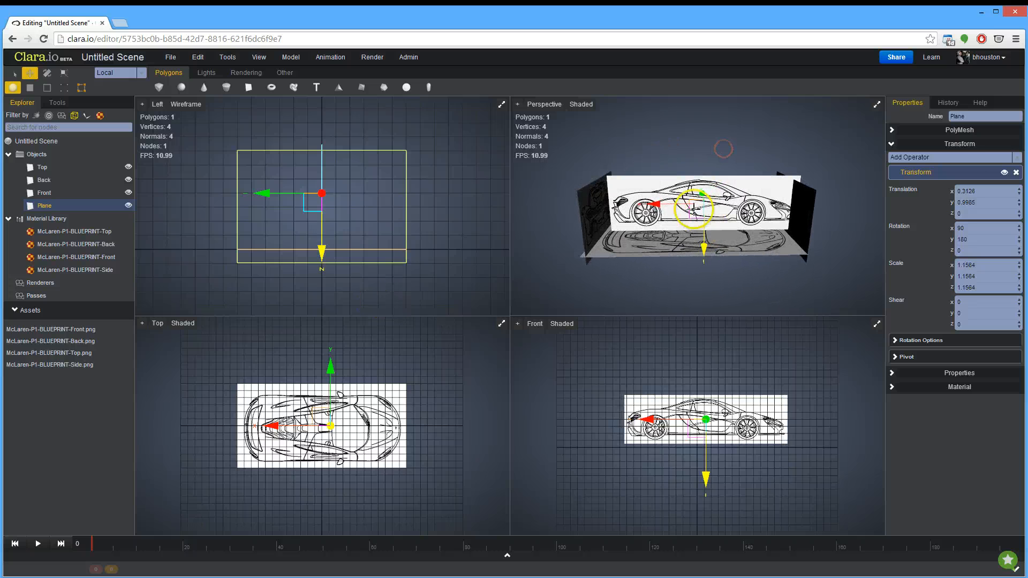
pyautogui.moveTo(681, 204)
pyautogui.mouseDown()
pyautogui.moveTo(670, 204)
pyautogui.moveTo(684, 199)
pyautogui.moveTo(684, 214)
pyautogui.mouseUp()
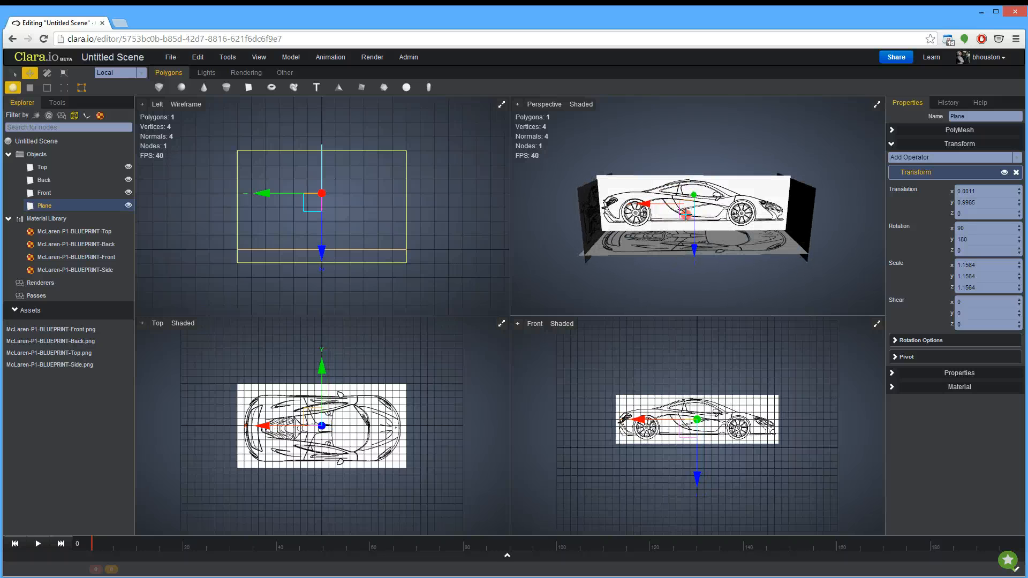
pyautogui.click(587, 105)
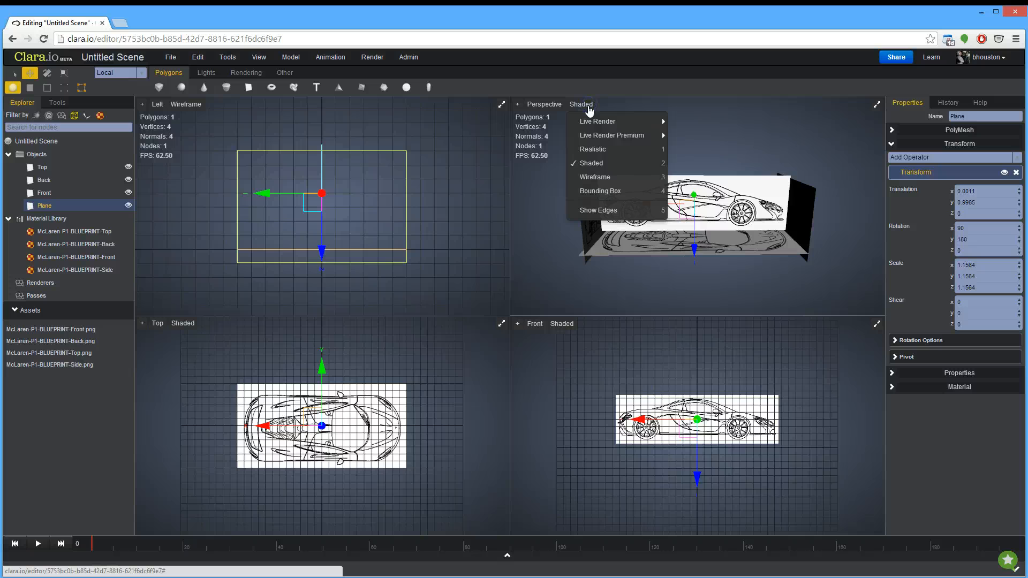
pyautogui.click(587, 106)
# Step: Hide the Front plane and move the side-view plane to the long edge of the top-view plane, at about -1.23 in Z
pyautogui.moveTo(663, 139)
pyautogui.keyDown('alt'); pyautogui.mouseDown()
pyautogui.moveTo(574, 133)
pyautogui.moveTo(627, 159)
pyautogui.mouseUp(); pyautogui.keyUp('alt')
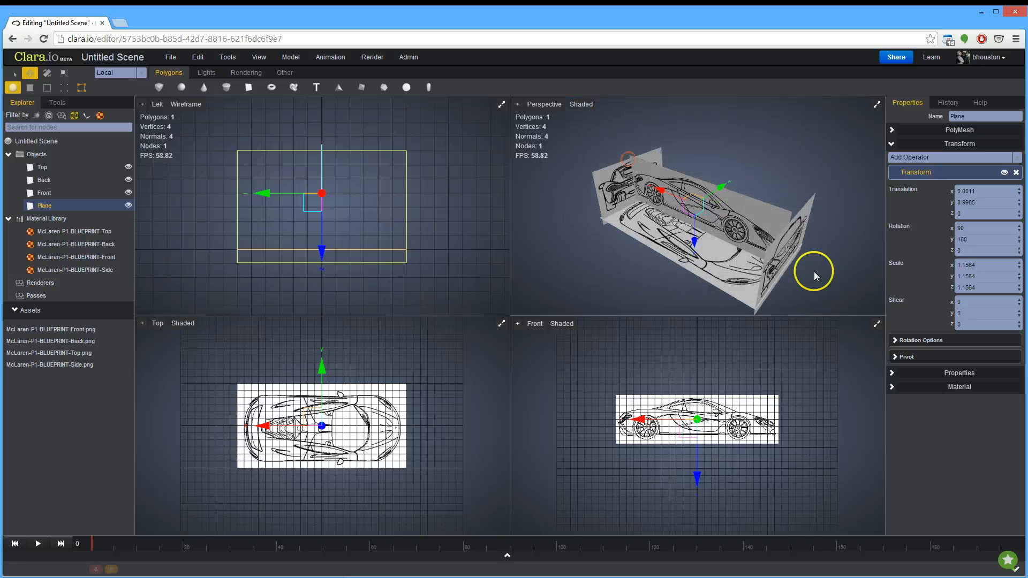
pyautogui.click(774, 259)
pyautogui.click(129, 192)
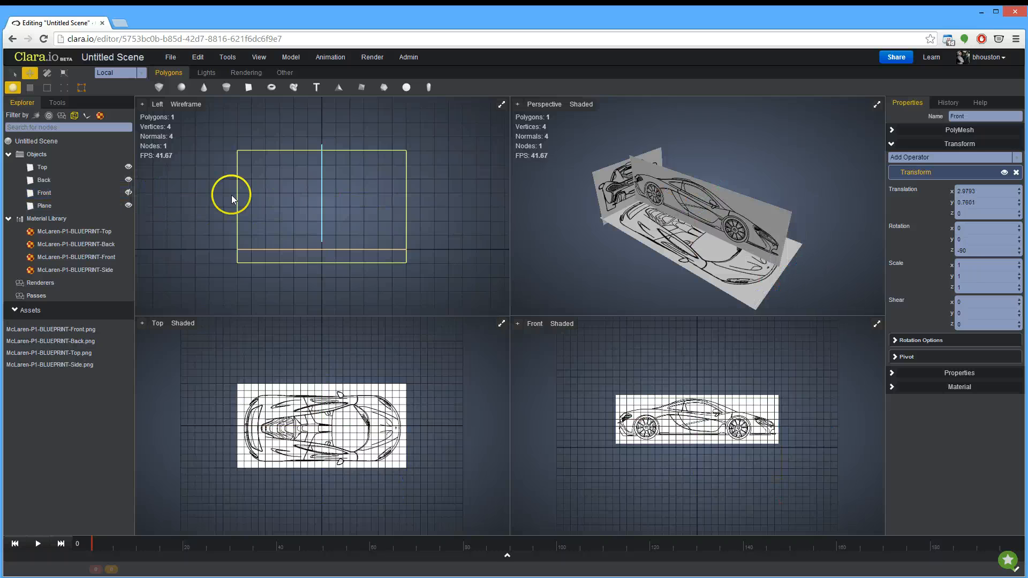
pyautogui.click(696, 185)
pyautogui.moveTo(711, 184); pyautogui.dragTo(738, 178)
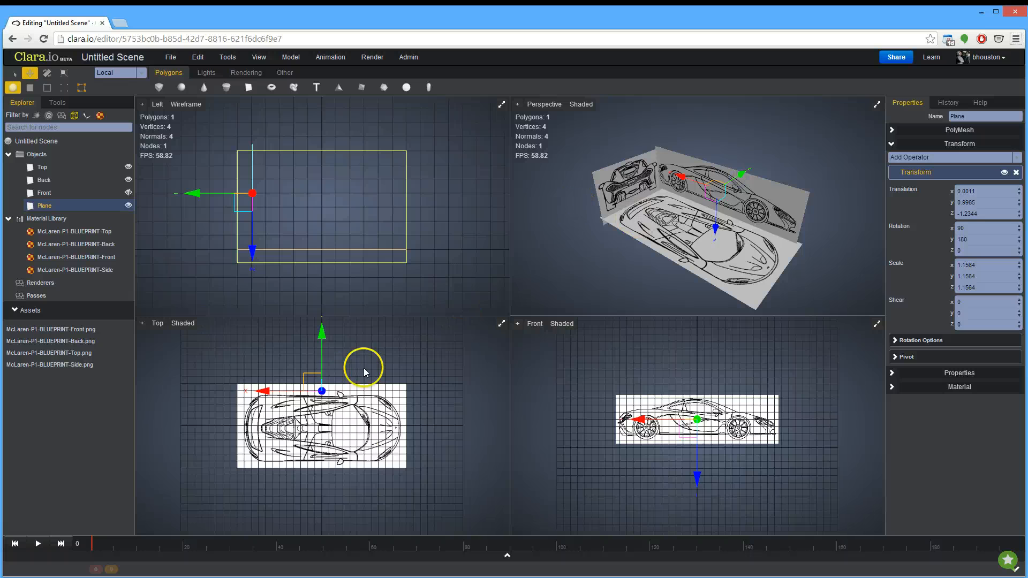
# Step: Switch the Left view's display from wireframe to Shaded and check the arrangement of the blueprint planes in the Perspective view
pyautogui.click(185, 104)
pyautogui.moveTo(198, 140)
pyautogui.click(192, 163)
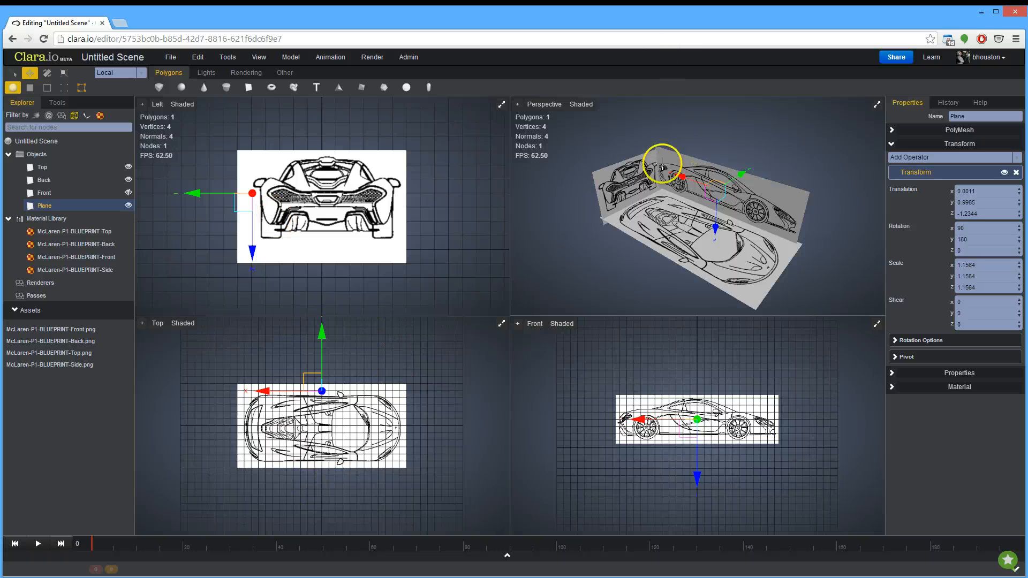
pyautogui.keyDown('alt'); pyautogui.moveTo(662, 167); pyautogui.dragTo(711, 210); pyautogui.keyUp('alt')
pyautogui.scroll(3, 711, 209)
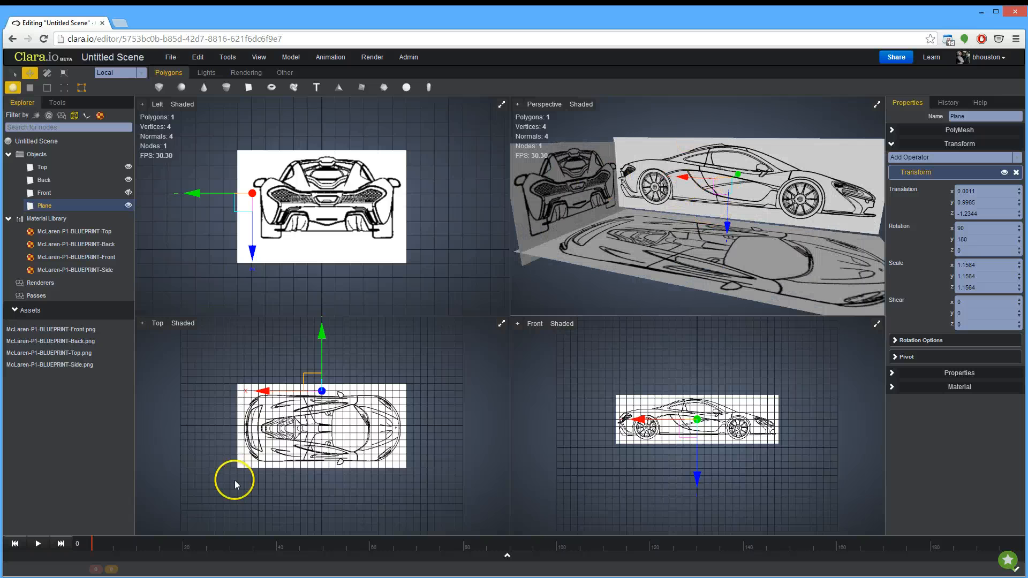